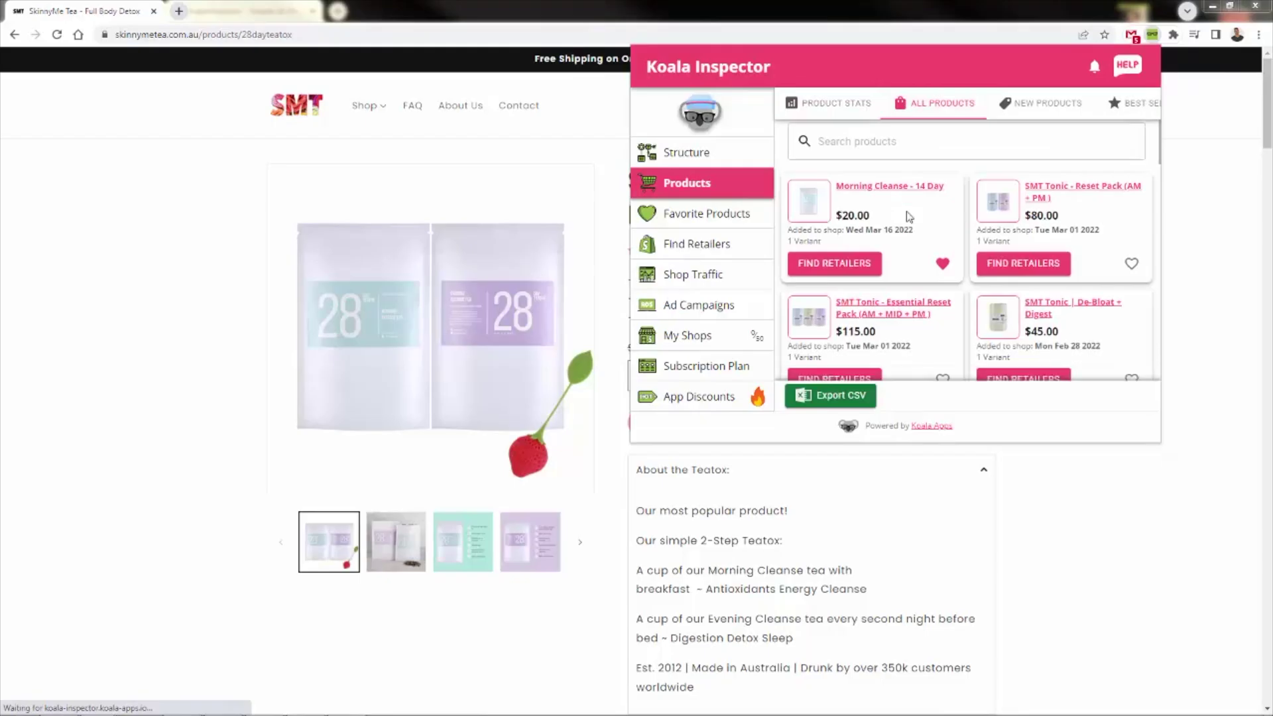
# - Scroll the SkinnyMe Tea products list, then show the store's Structure overview of theme and apps
pyautogui.scroll(-3, 889, 245)
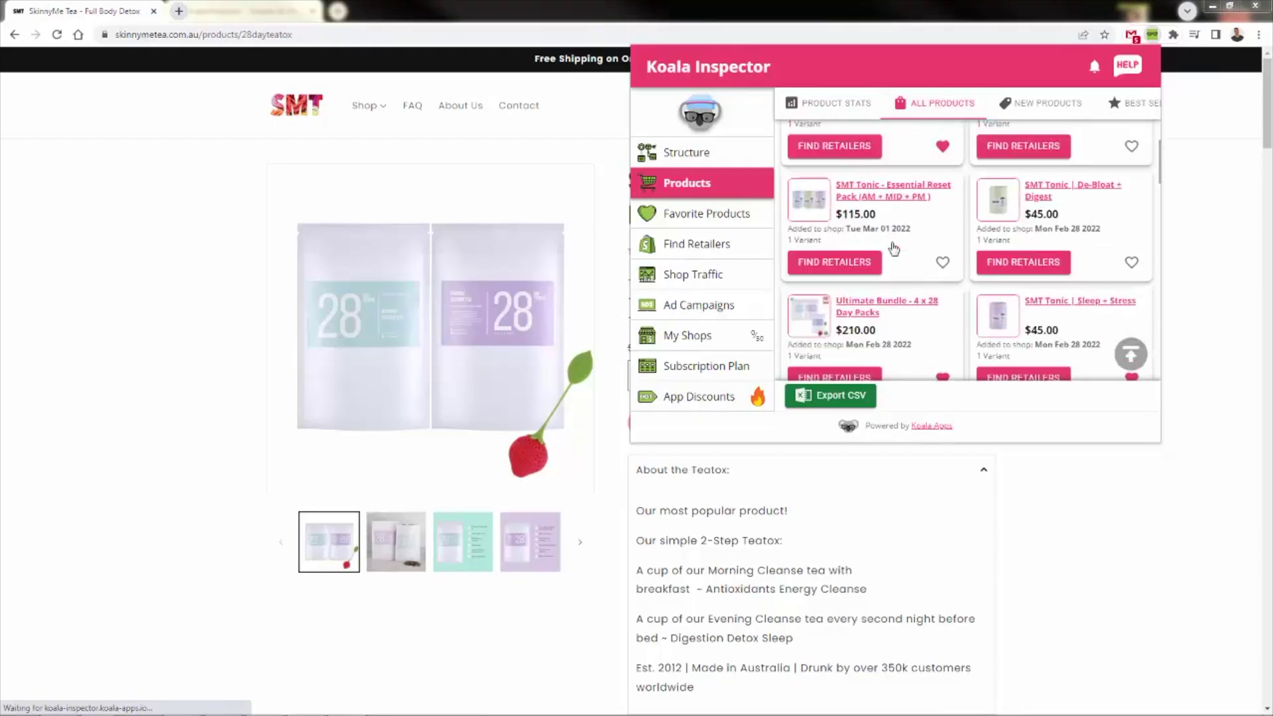
pyautogui.click(721, 159)
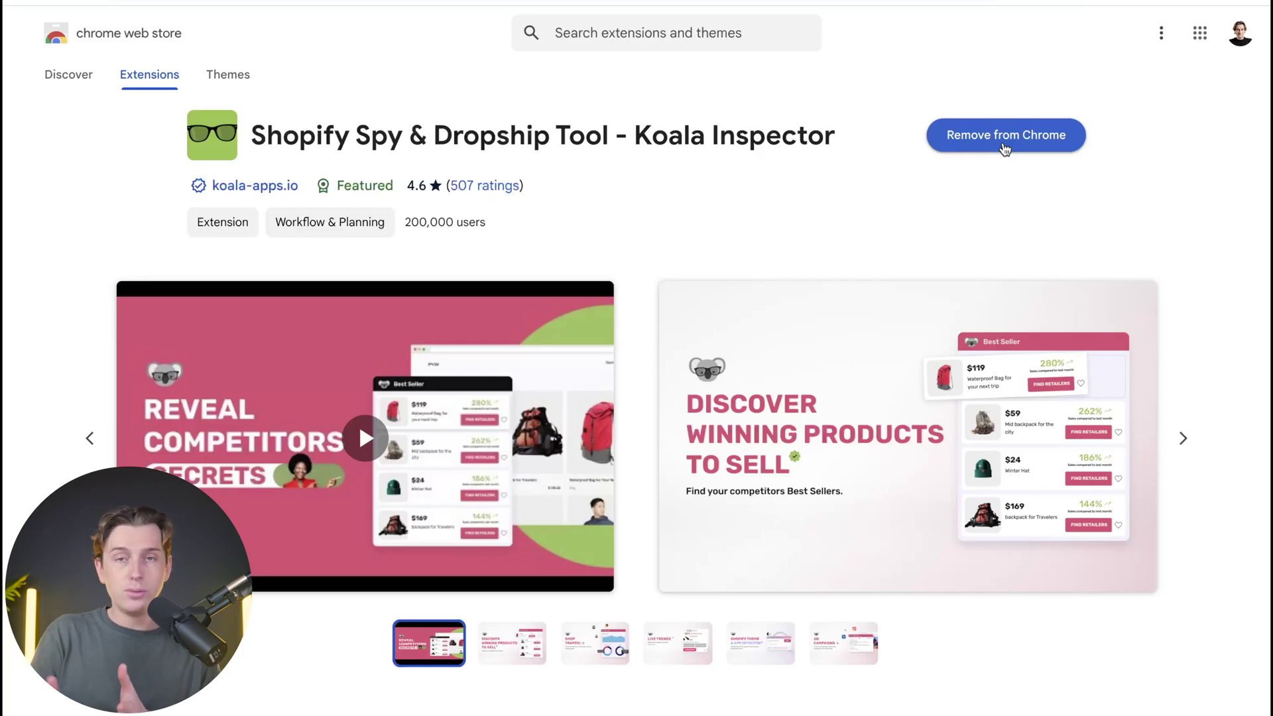
# - Remove the Koala Inspector extension from Chrome and reinstall it, confirming Add extension
pyautogui.click(1006, 136)
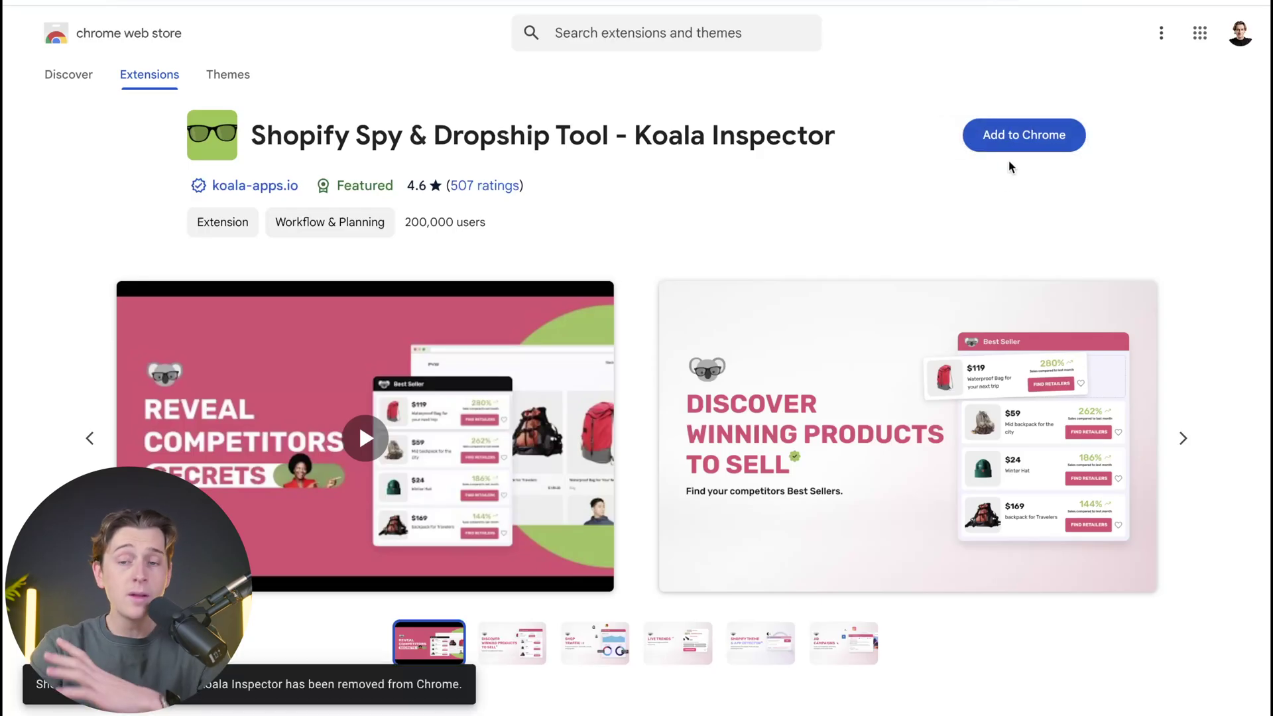
pyautogui.click(1005, 137)
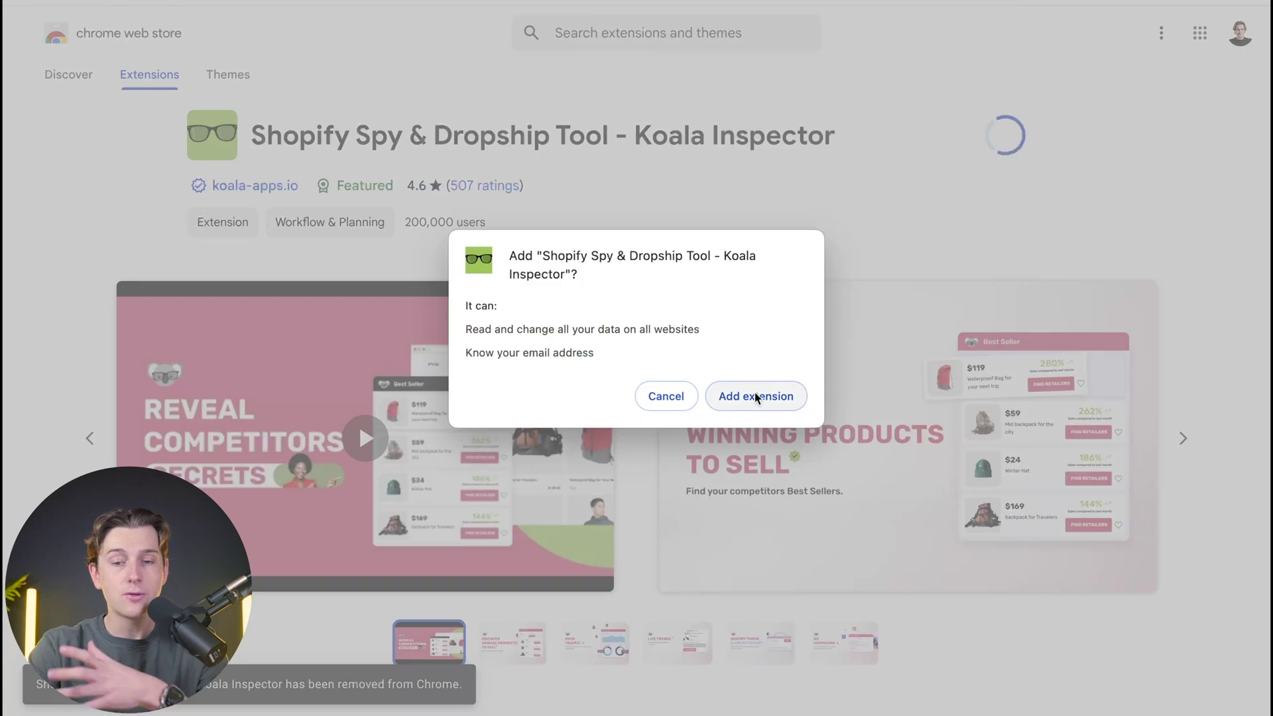
pyautogui.click(745, 396)
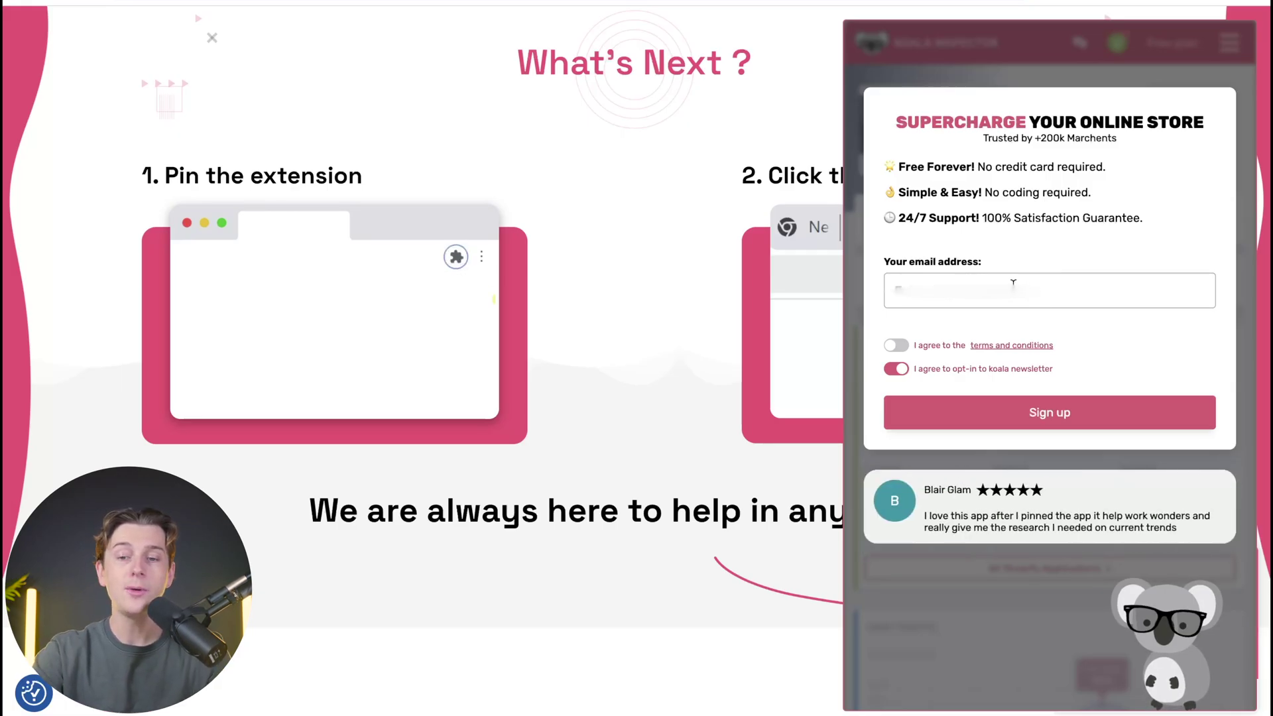
# - Accept the terms, submit the sign-up form, and pin Koala Inspector to the Chrome toolbar
pyautogui.click(897, 345)
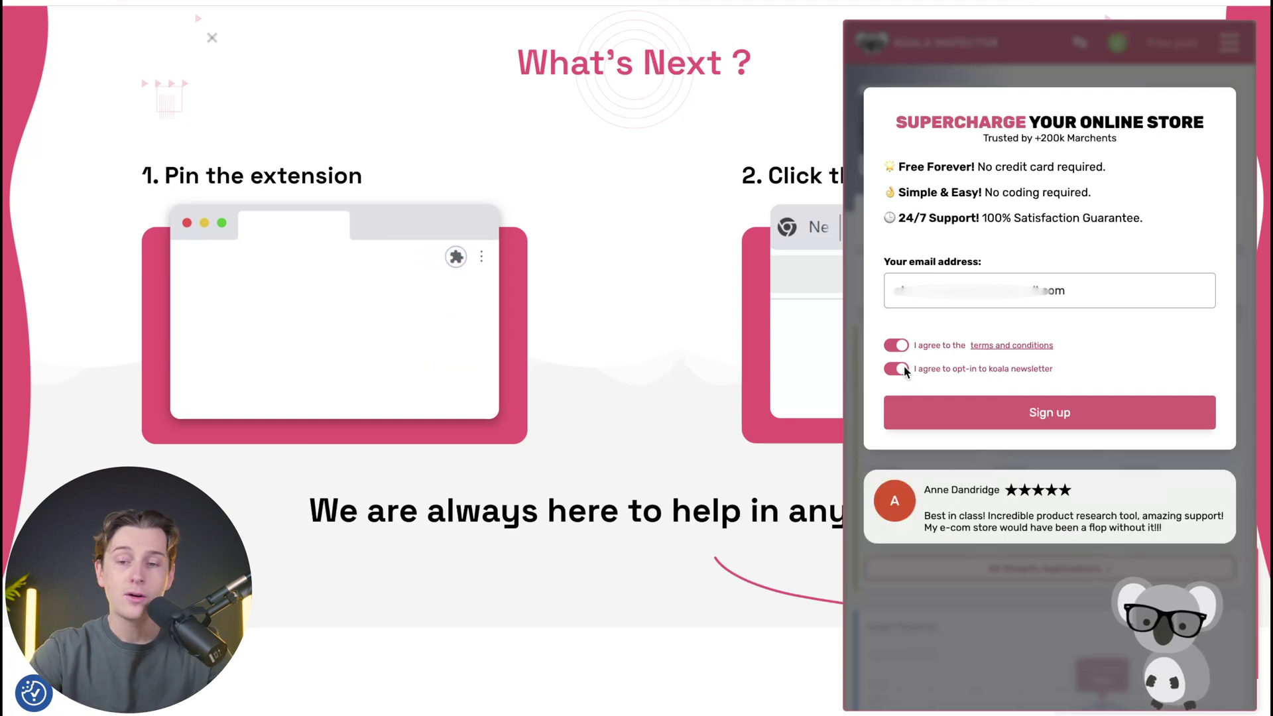
pyautogui.click(937, 419)
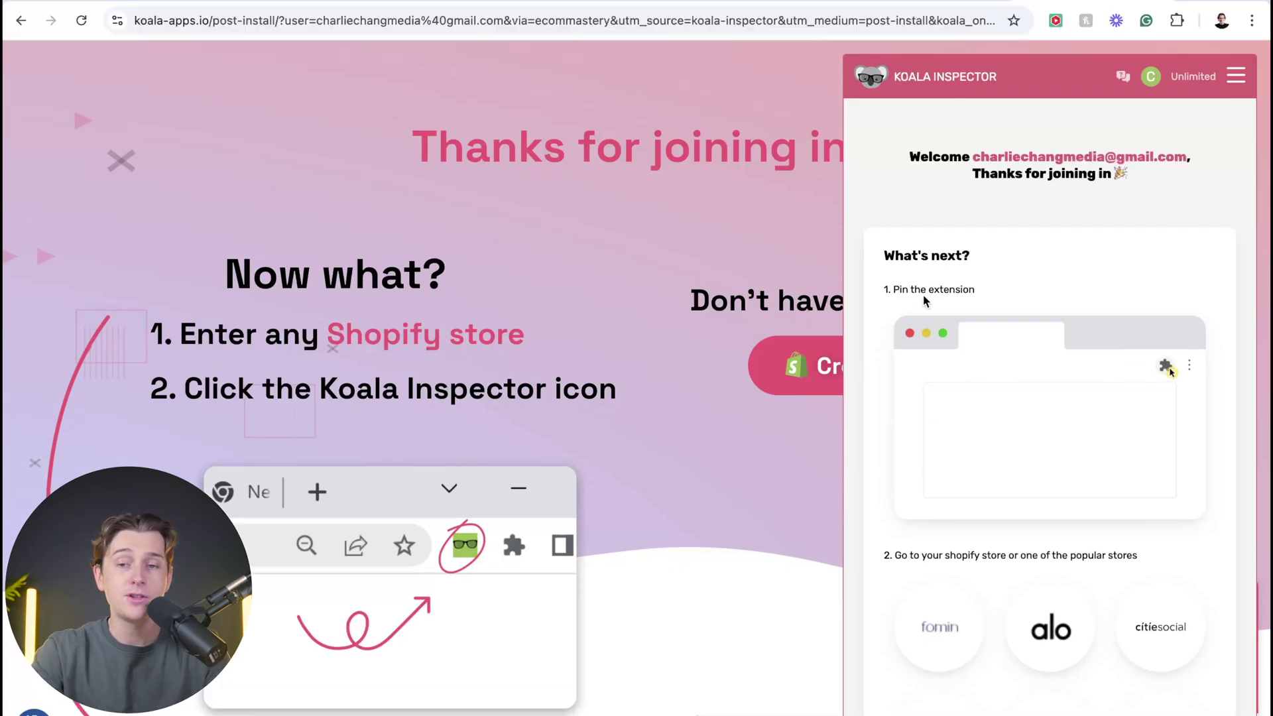
pyautogui.click(1179, 22)
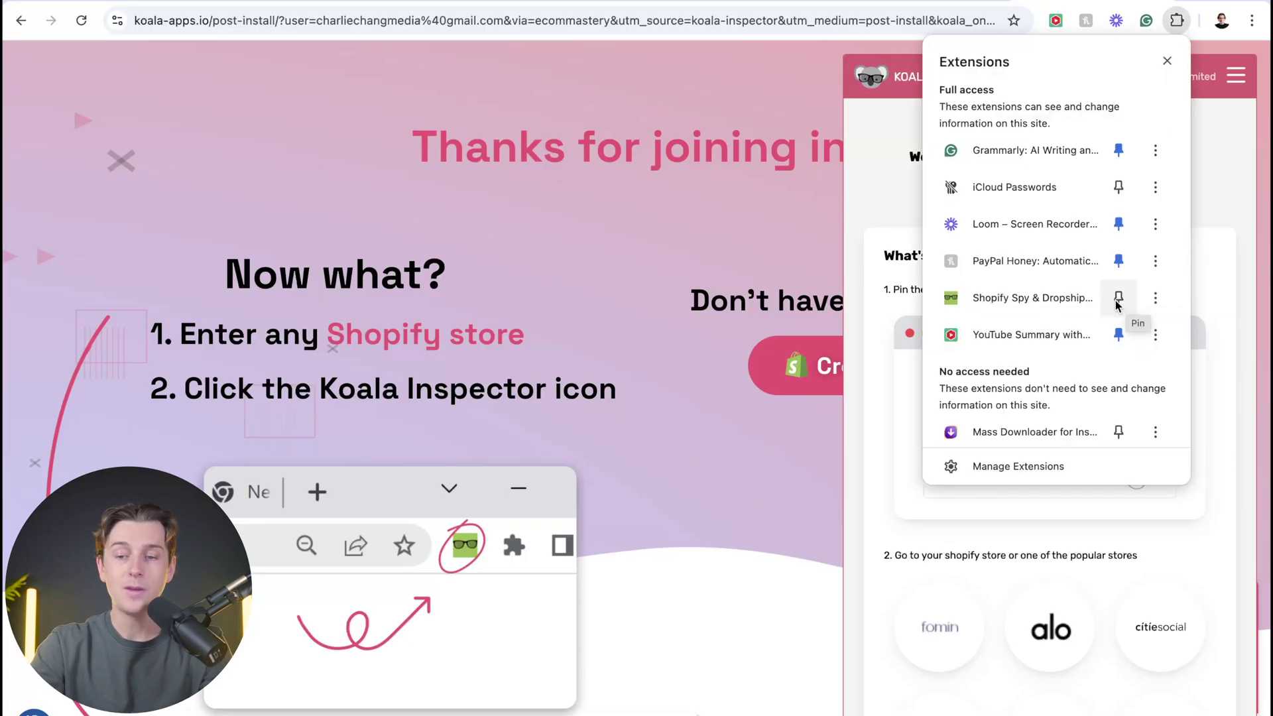
pyautogui.click(1019, 306)
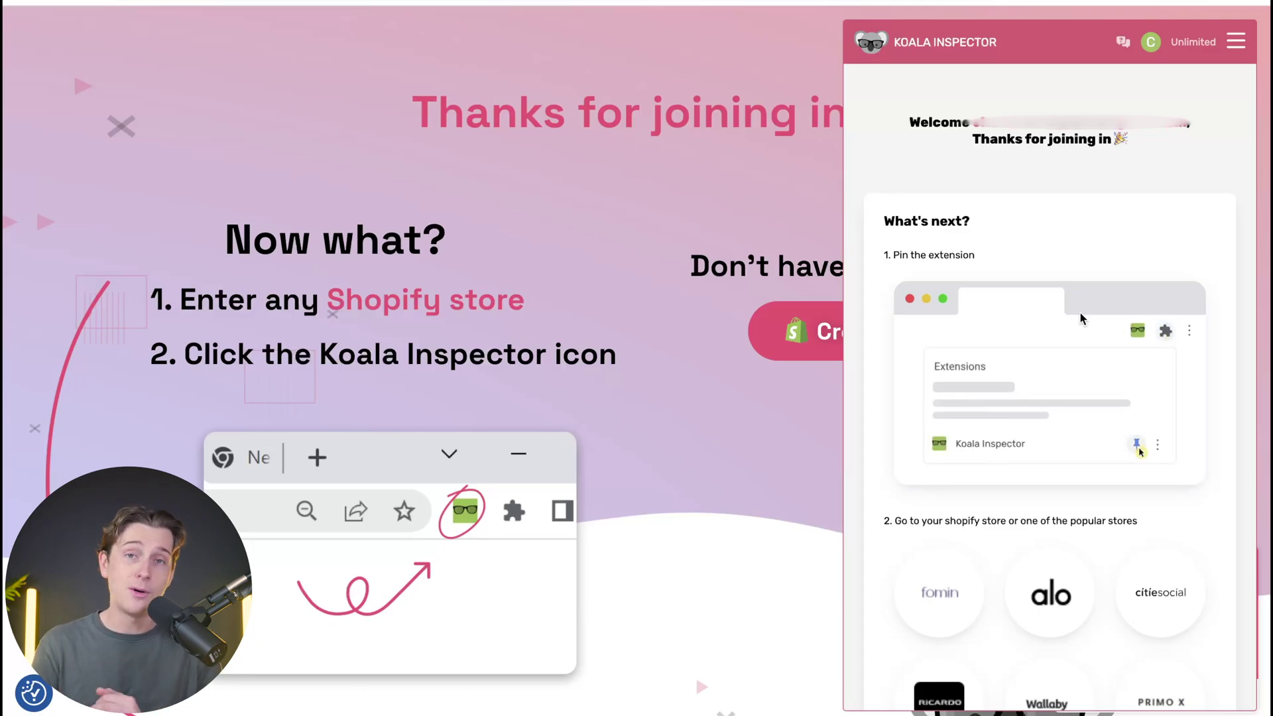
# - Scroll the welcome panel down to the list of popular Shopify stores
pyautogui.scroll(-4, 1013, 228)
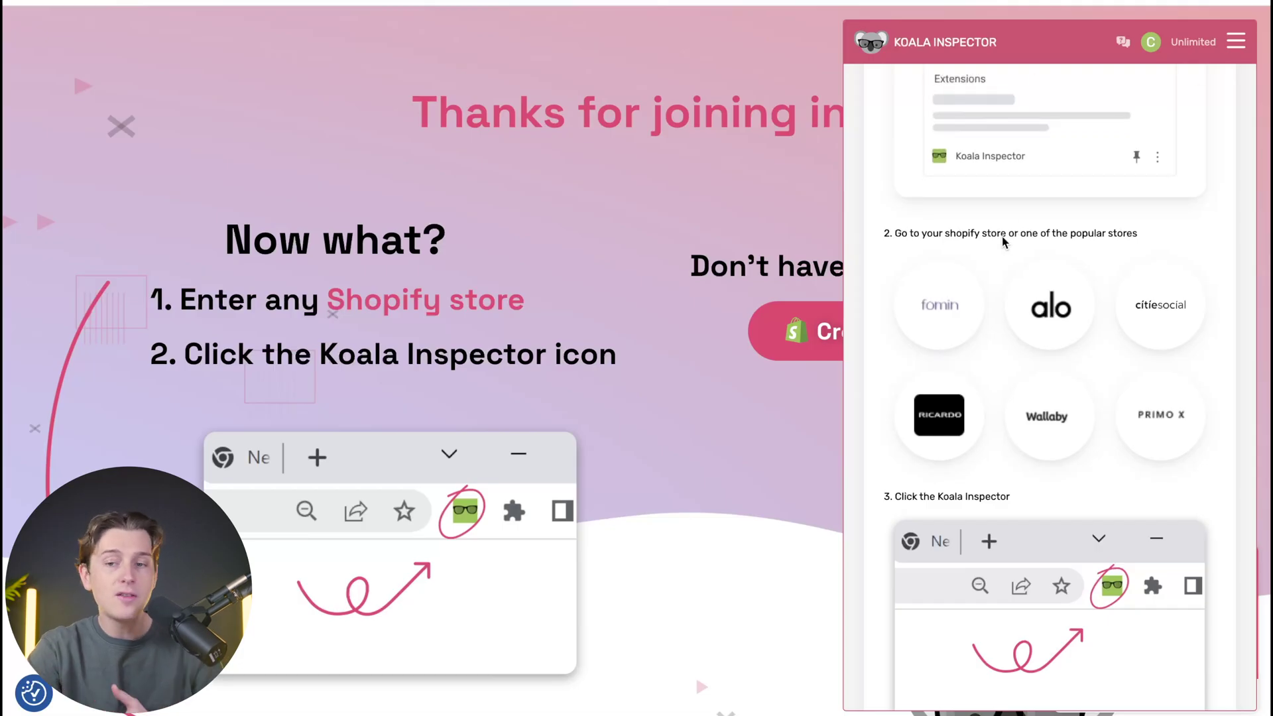
pyautogui.scroll(-1, 1002, 263)
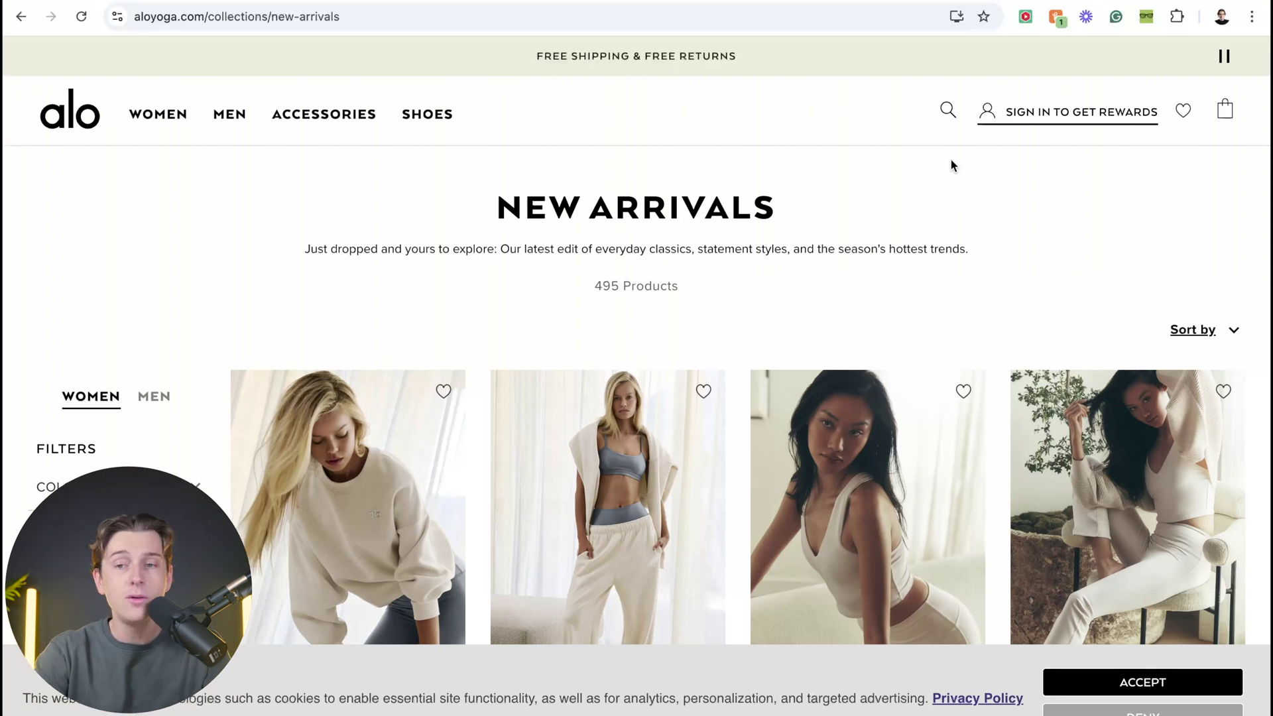
# - Run Koala Inspector on the Alo Yoga store and highlight its start year, 2017
pyautogui.click(1147, 17)
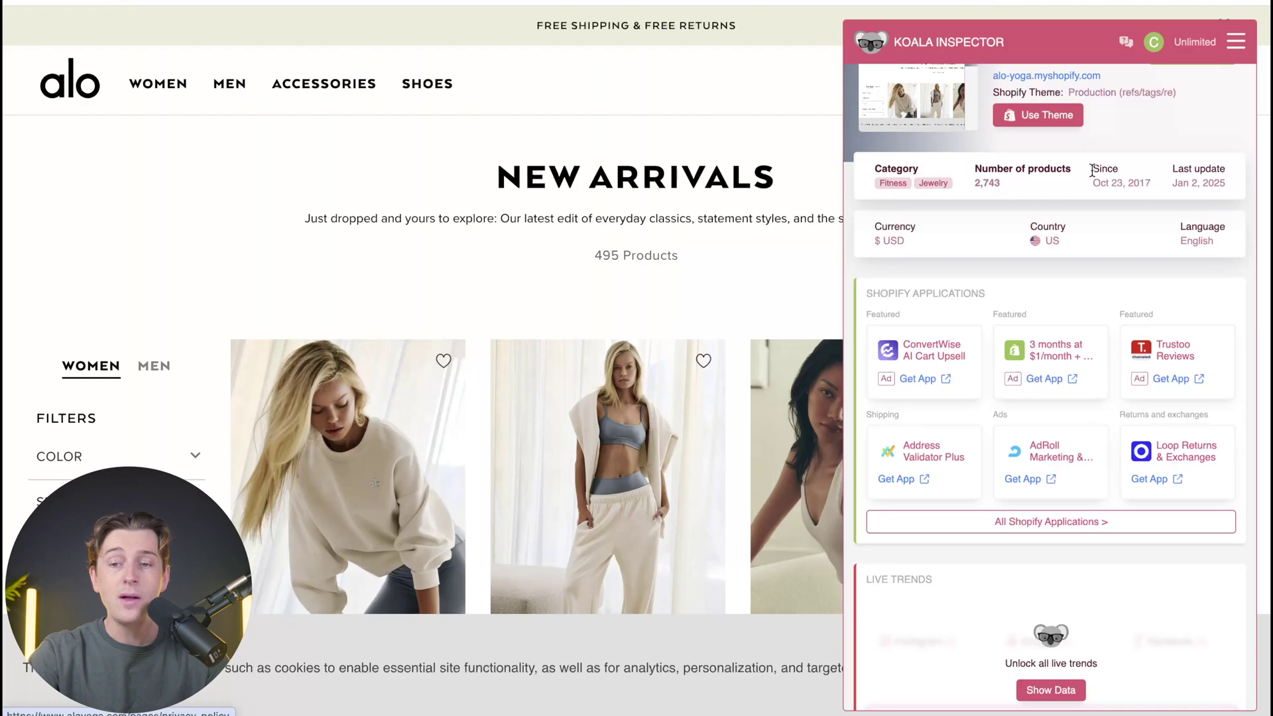
pyautogui.moveTo(1124, 182); pyautogui.dragTo(1165, 180)
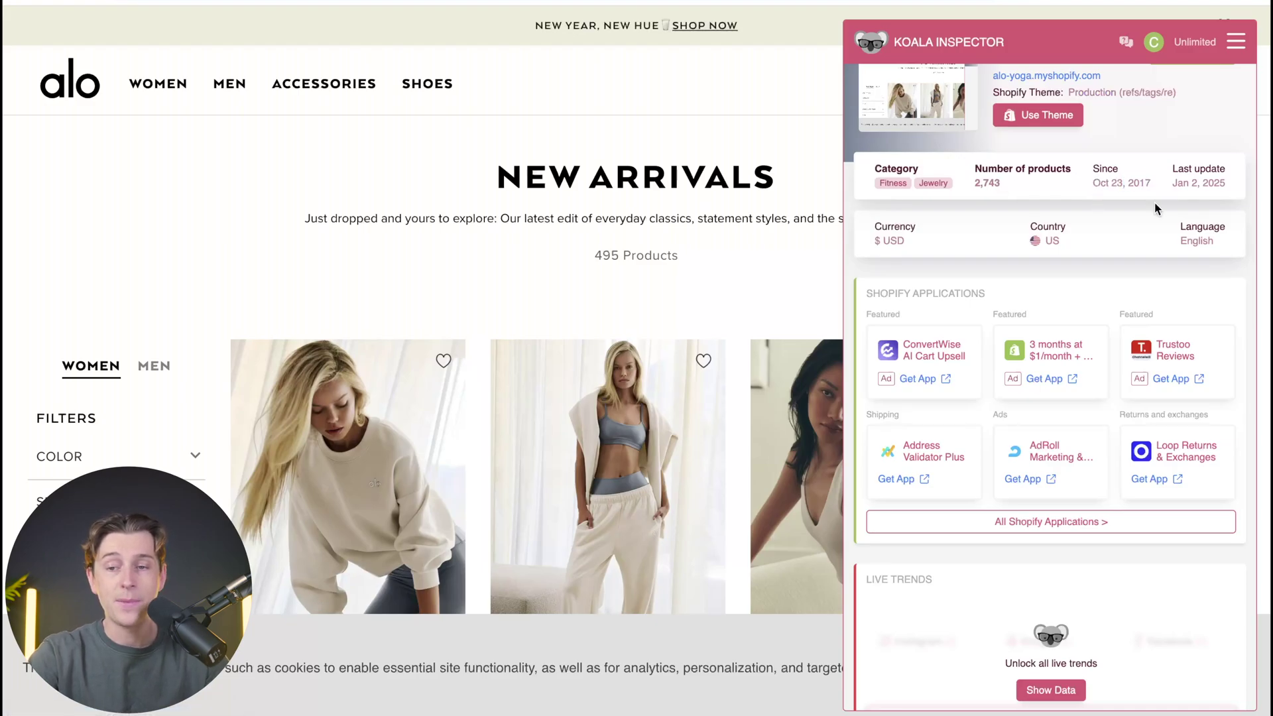
# - Scroll the Alo Yoga analysis down and open All Shopify Applications
pyautogui.scroll(-1, 1155, 201)
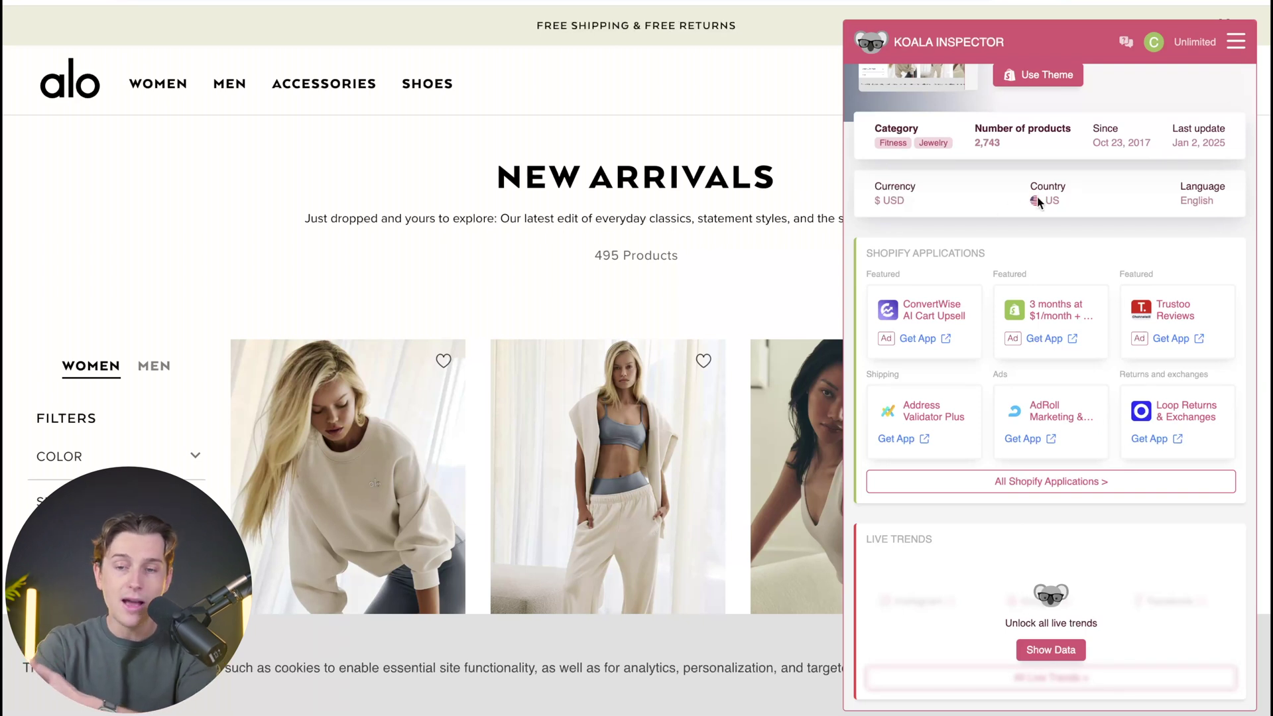
pyautogui.scroll(-2, 1037, 196)
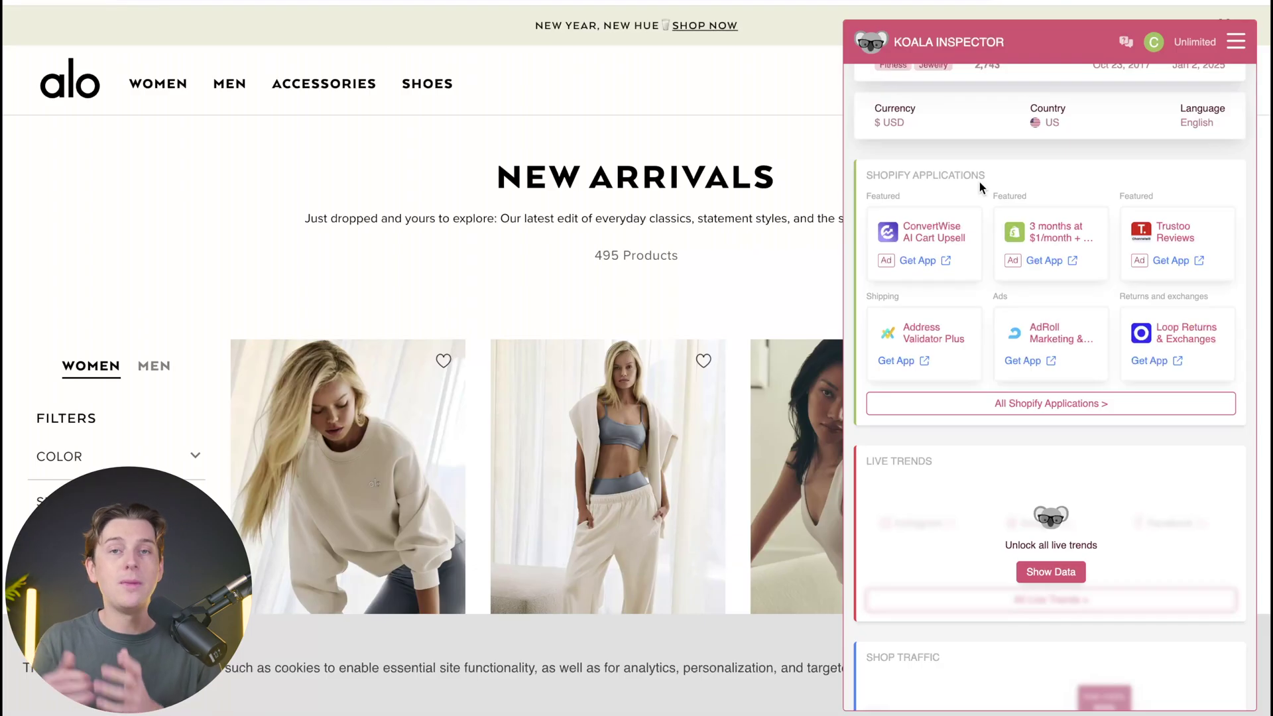
pyautogui.click(1012, 403)
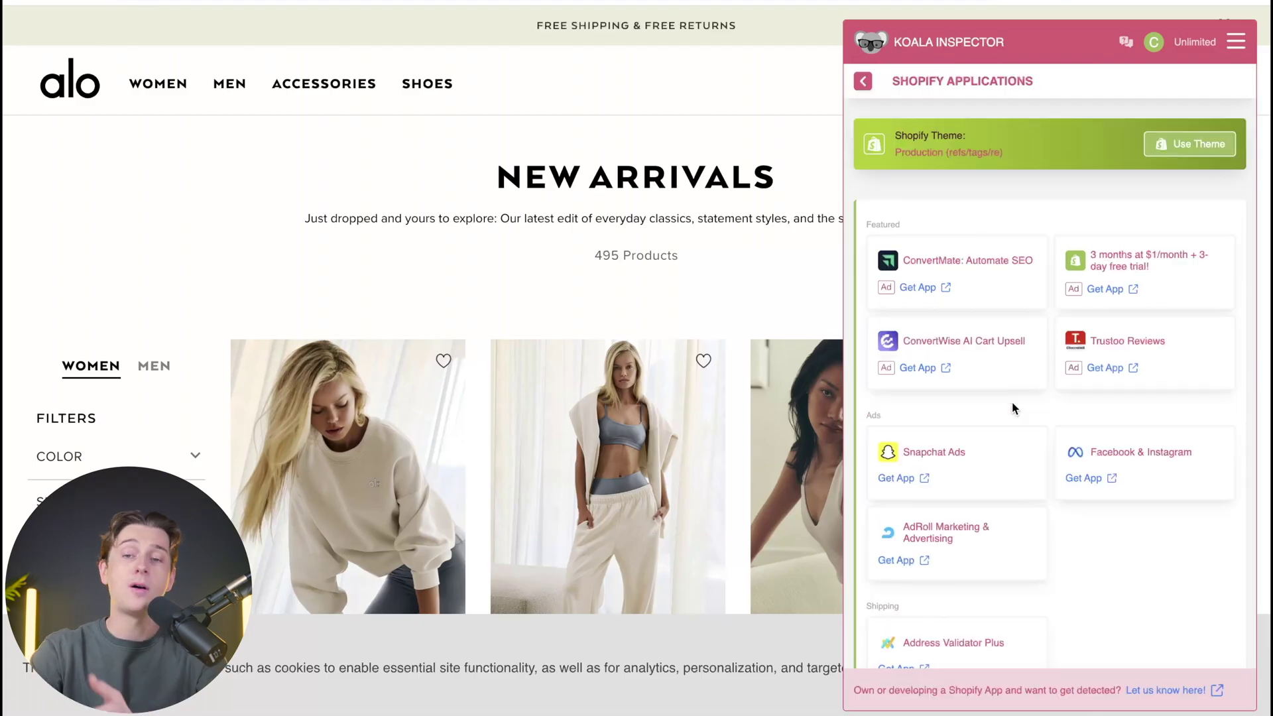
# - Browse Alo Yoga's featured, ads and shipping apps, then return to the store overview
pyautogui.scroll(-2, 987, 225)
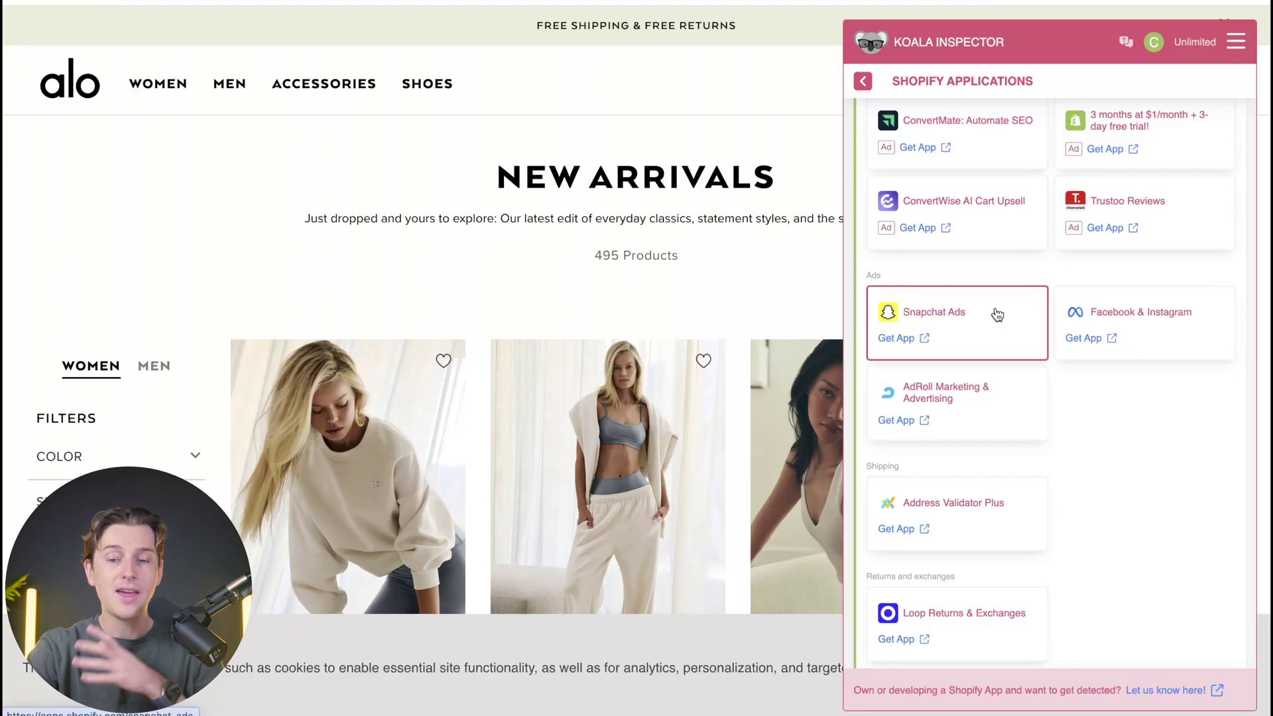
pyautogui.scroll(-6, 995, 312)
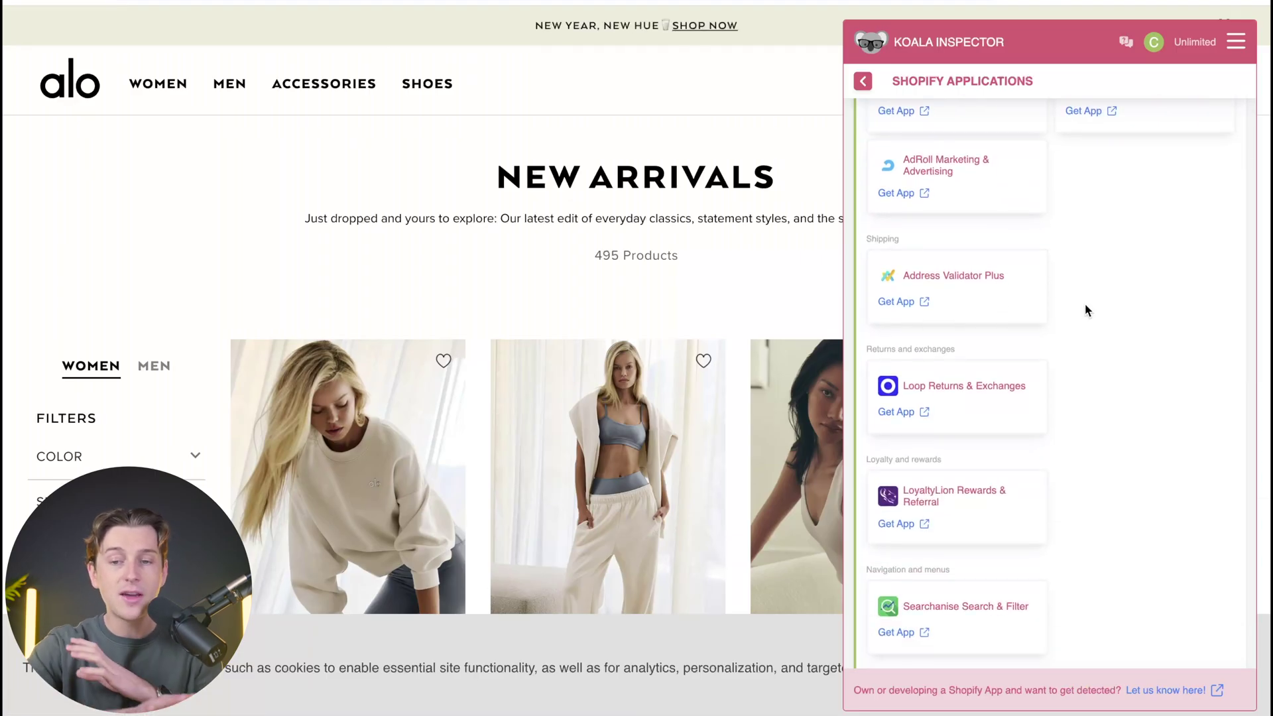
pyautogui.scroll(-3, 1085, 306)
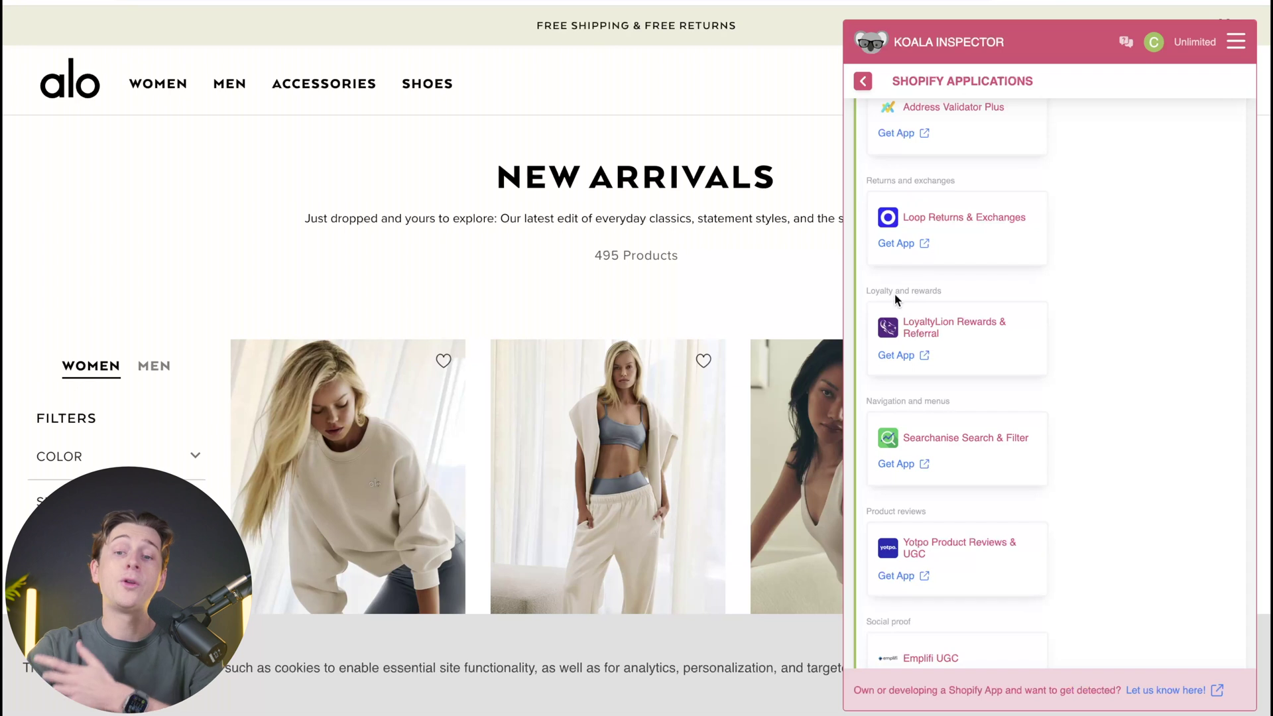
pyautogui.scroll(-2, 902, 352)
pyautogui.scroll(-5, 899, 358)
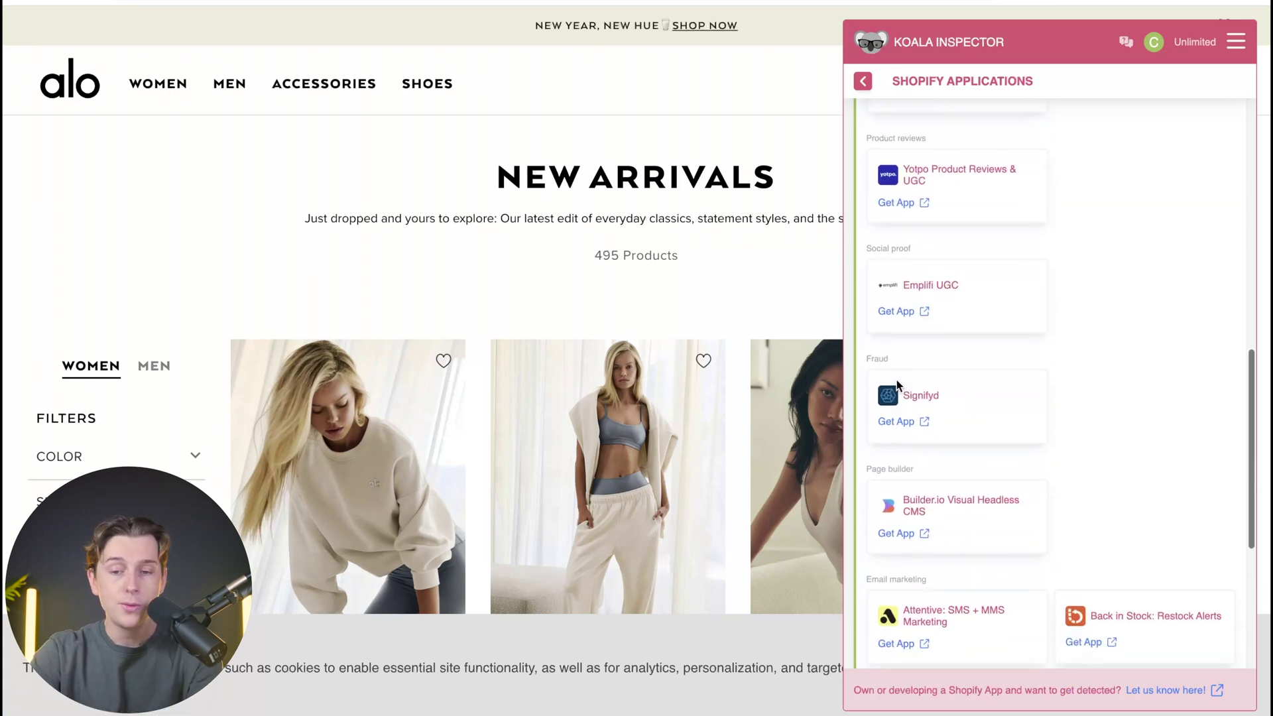
pyautogui.scroll(-3, 902, 378)
pyautogui.scroll(-4, 1105, 277)
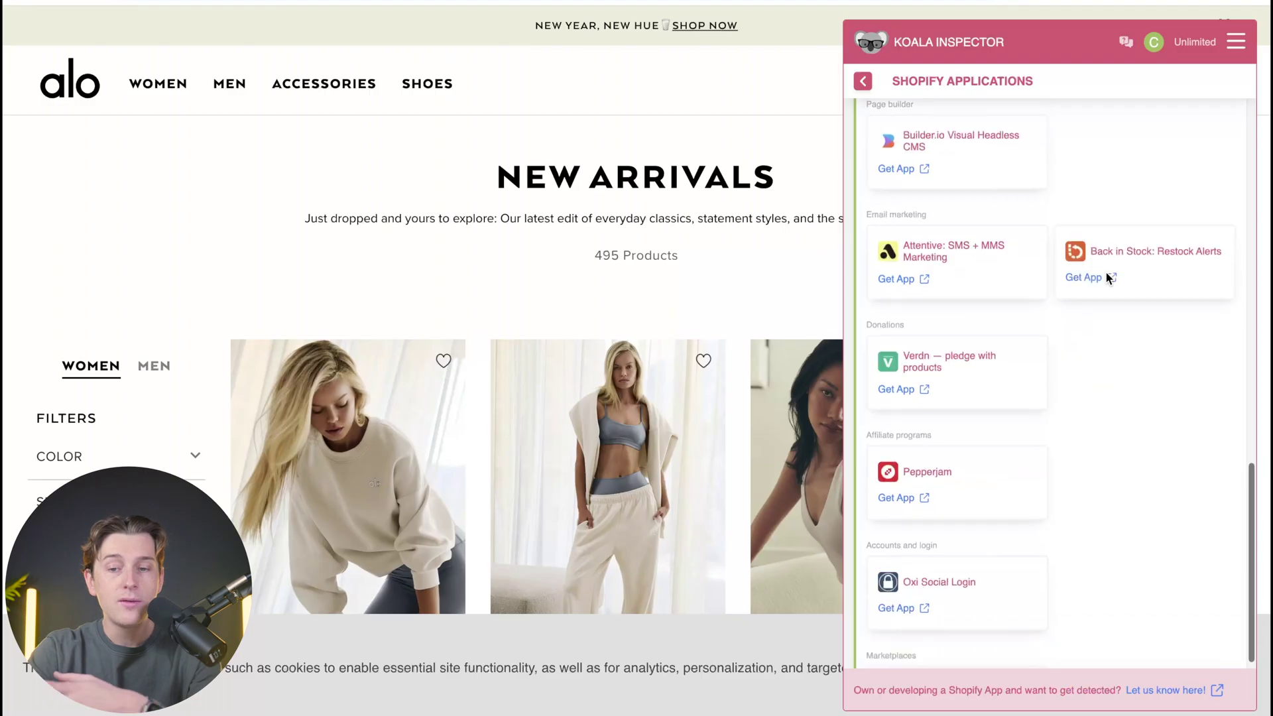
pyautogui.scroll(-3, 1105, 275)
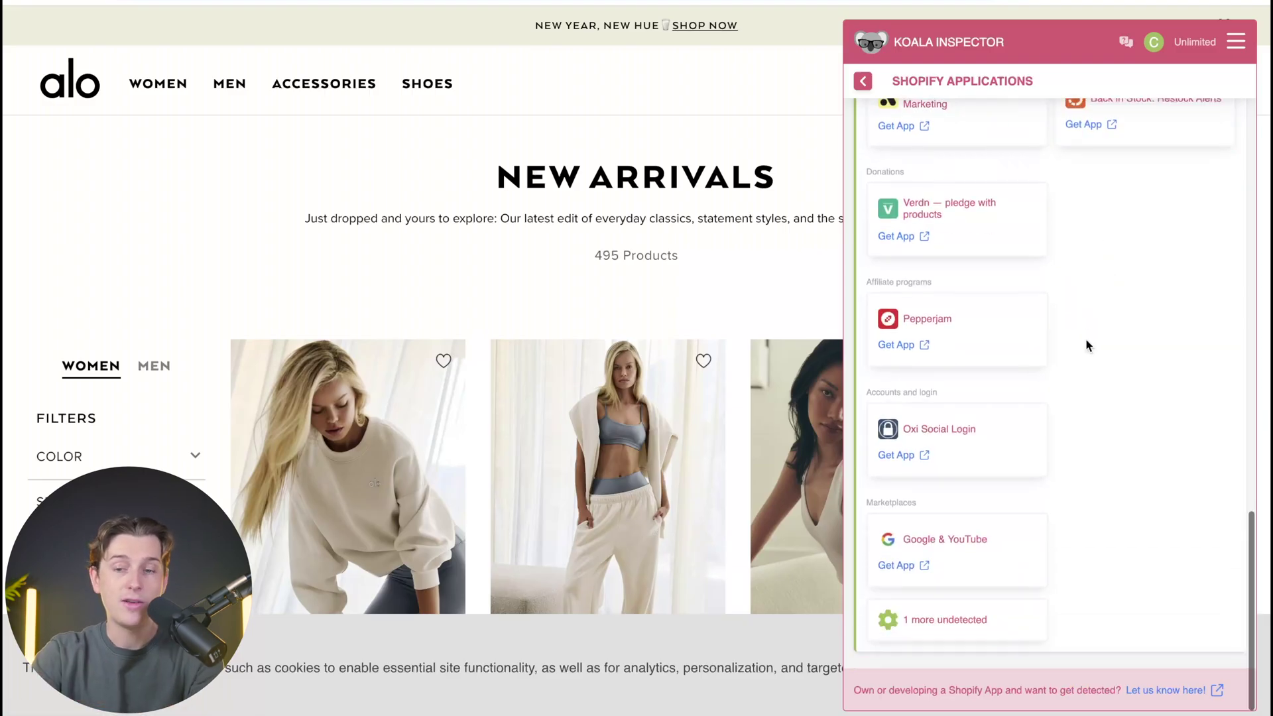
pyautogui.scroll(1, 1087, 341)
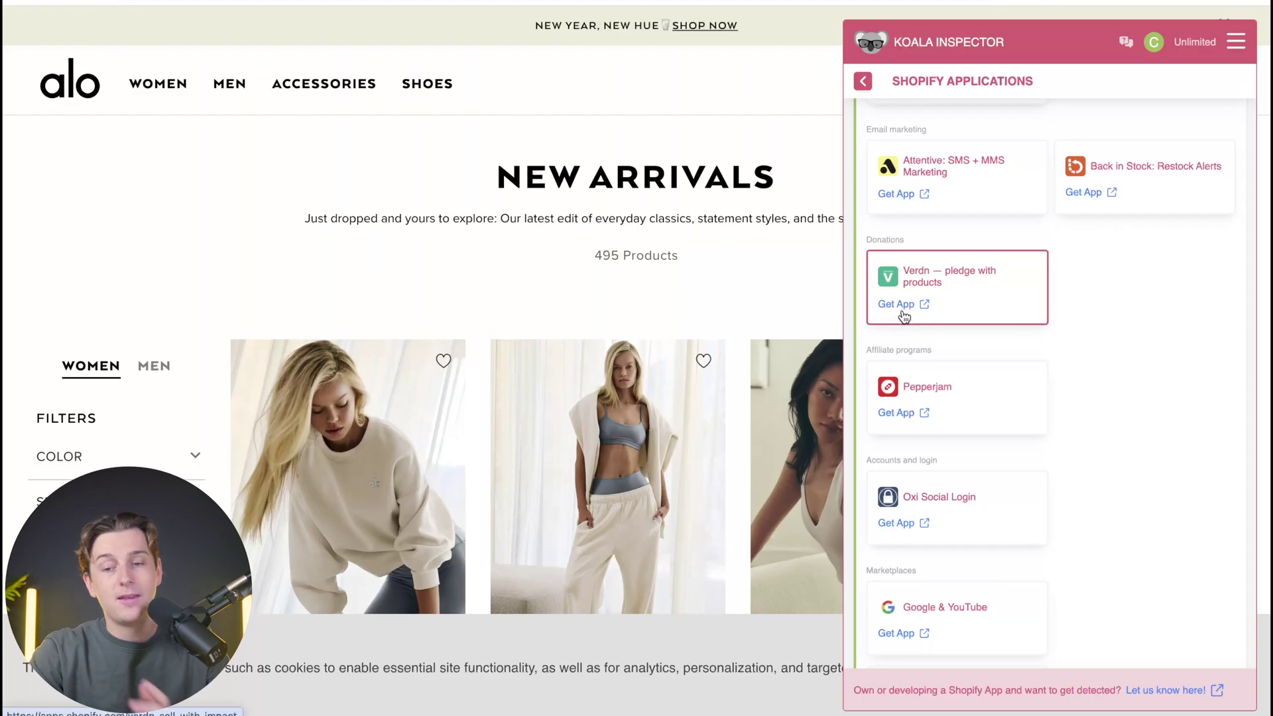
pyautogui.scroll(2, 988, 210)
pyautogui.scroll(5, 976, 282)
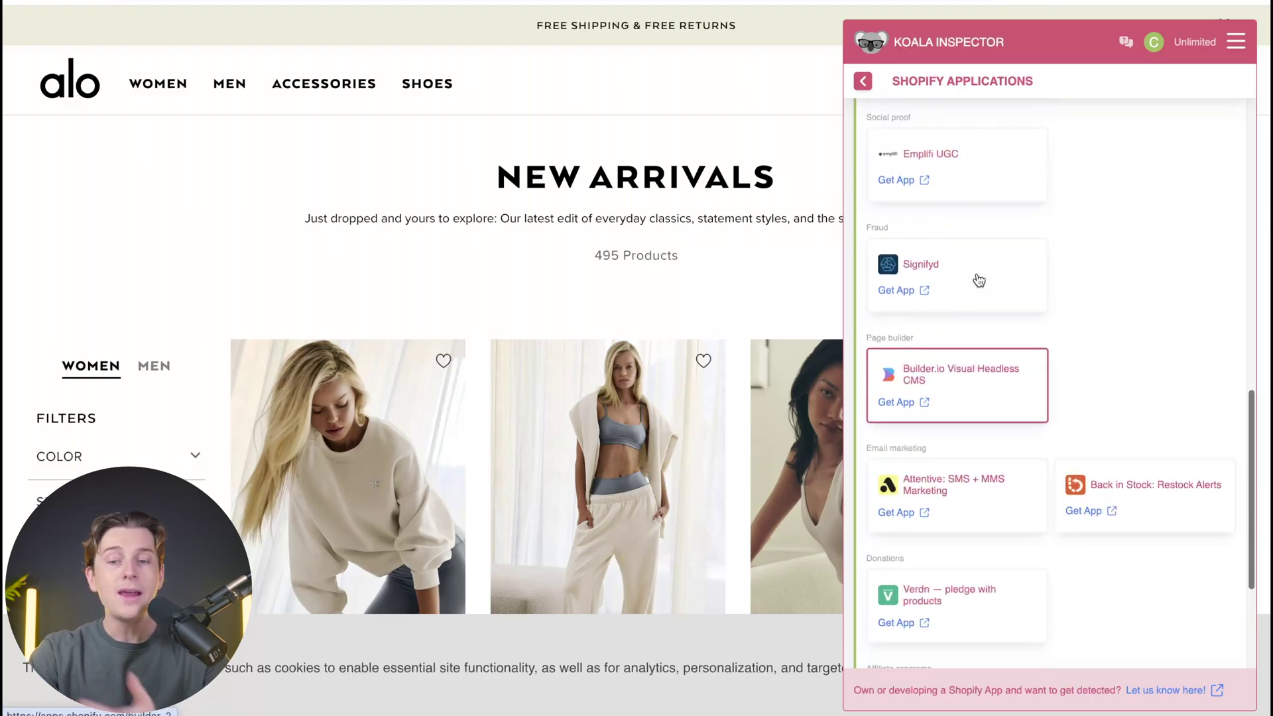
pyautogui.scroll(10, 980, 281)
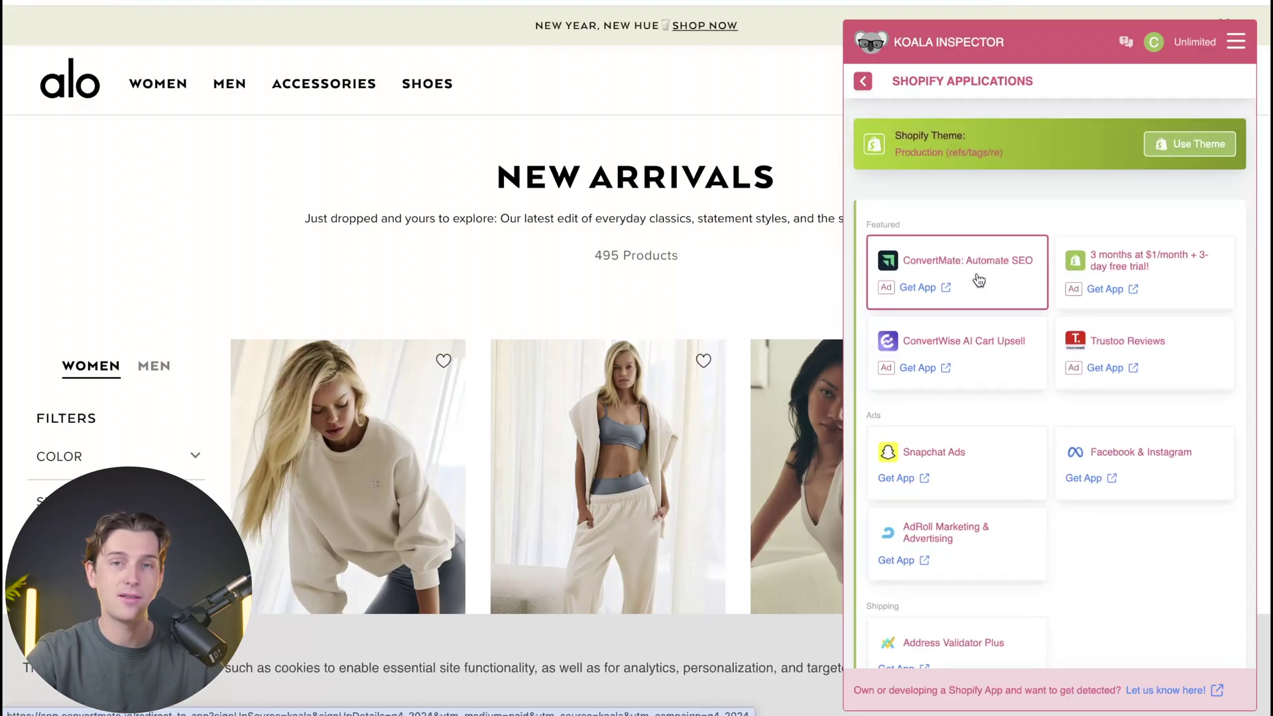
pyautogui.click(863, 81)
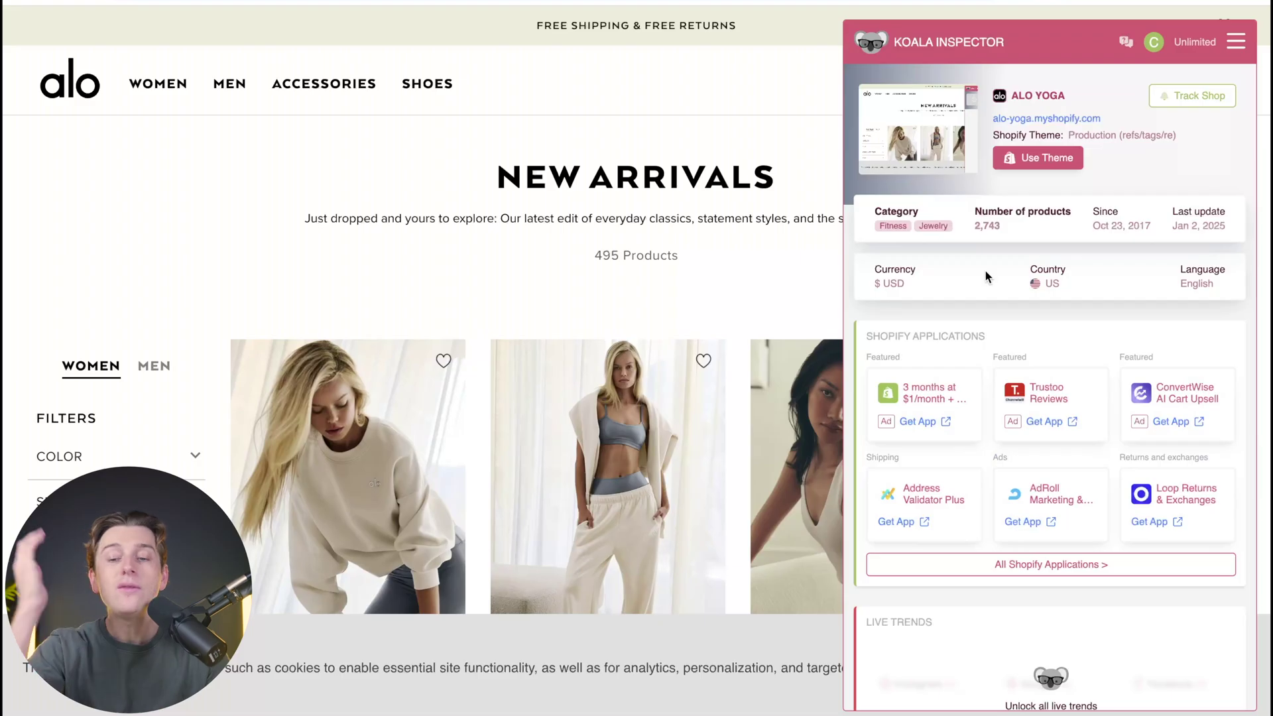
# - Open Alo Yoga's Live Trends list and find retailers for the Airbrush 7/8 High Waist Flutter Legging
pyautogui.scroll(-7, 976, 305)
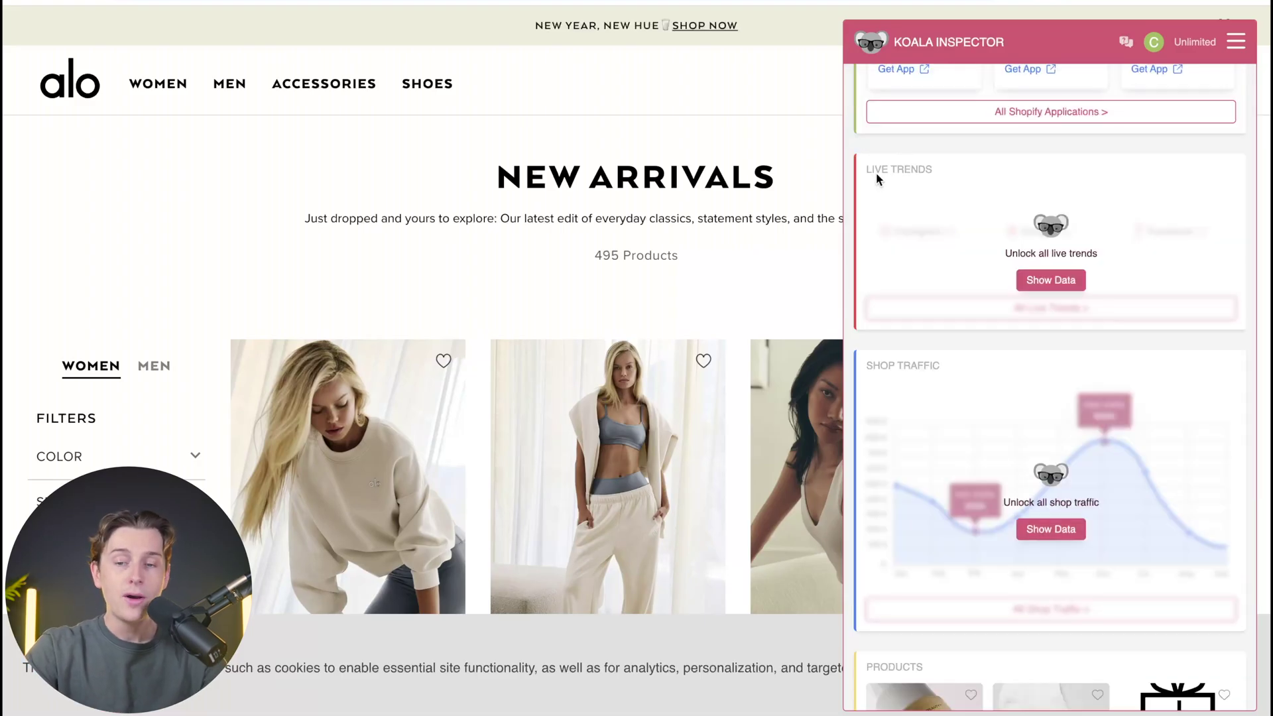
pyautogui.click(1065, 279)
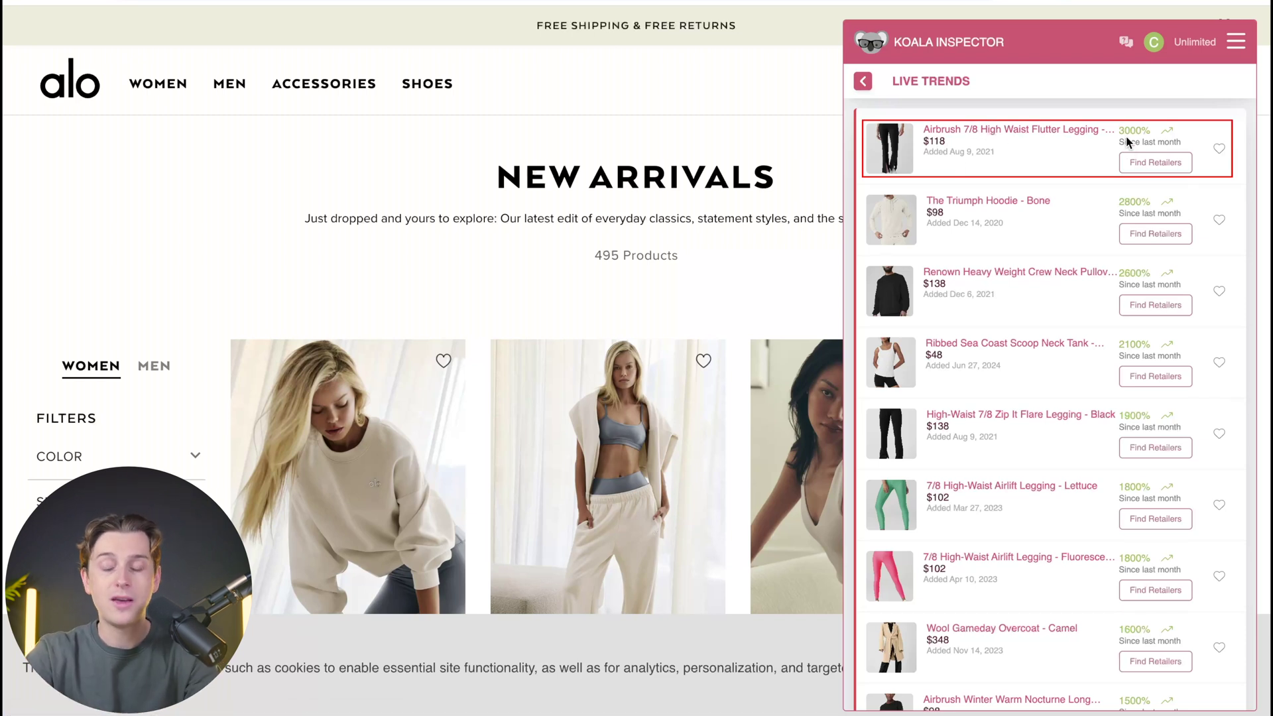
pyautogui.click(1155, 161)
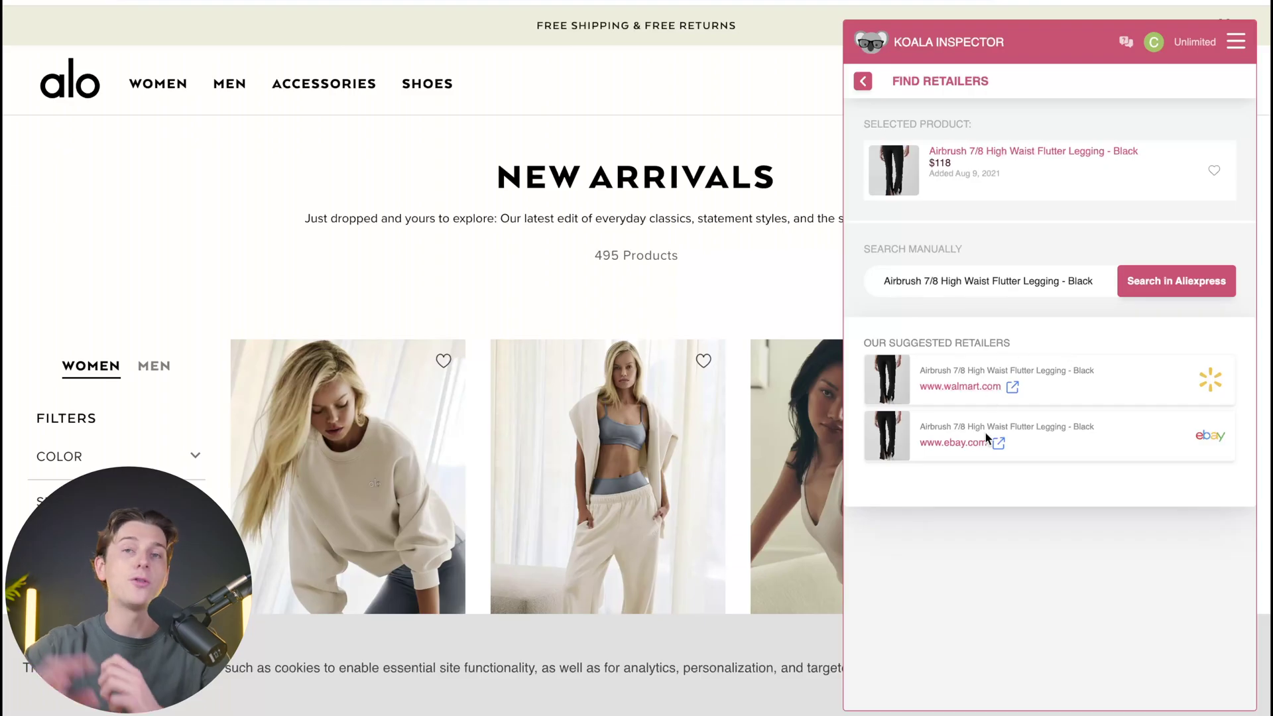
# - Go back from the legging's Walmart and eBay retailers through Live Trends to the shop overview
pyautogui.click(872, 86)
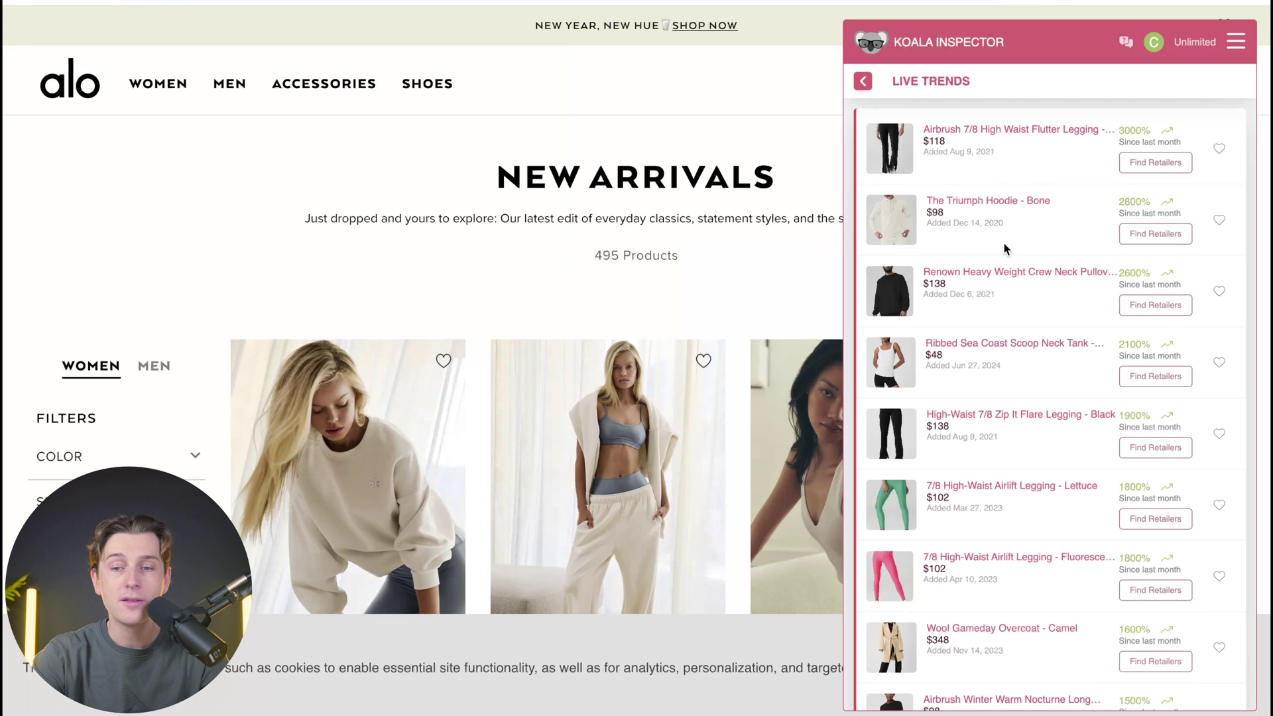
pyautogui.scroll(-1, 975, 294)
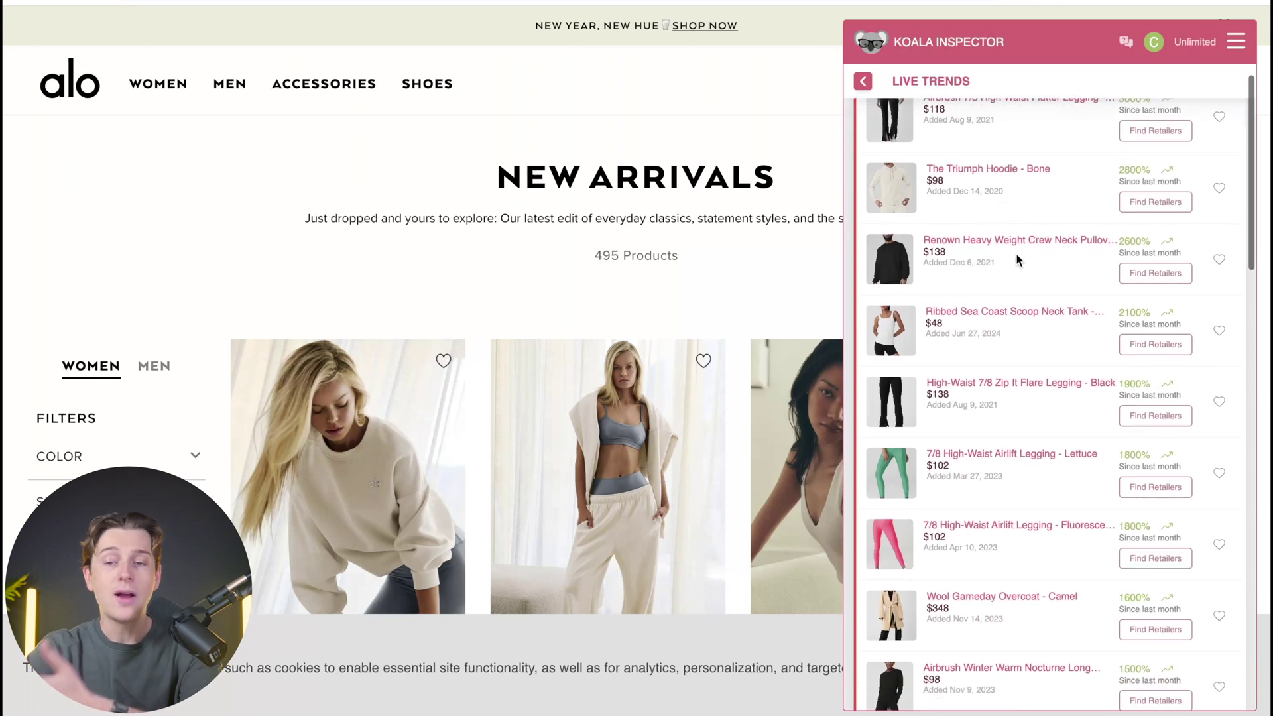
pyautogui.scroll(1, 1016, 252)
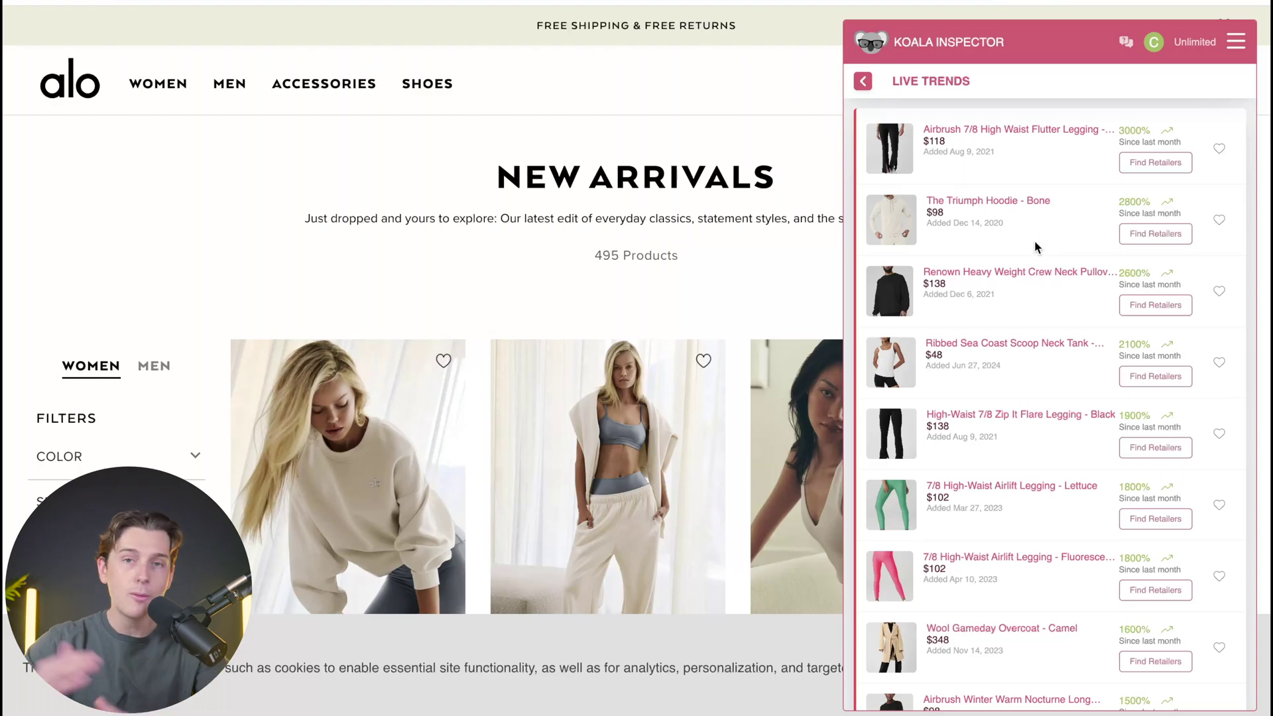
pyautogui.click(864, 81)
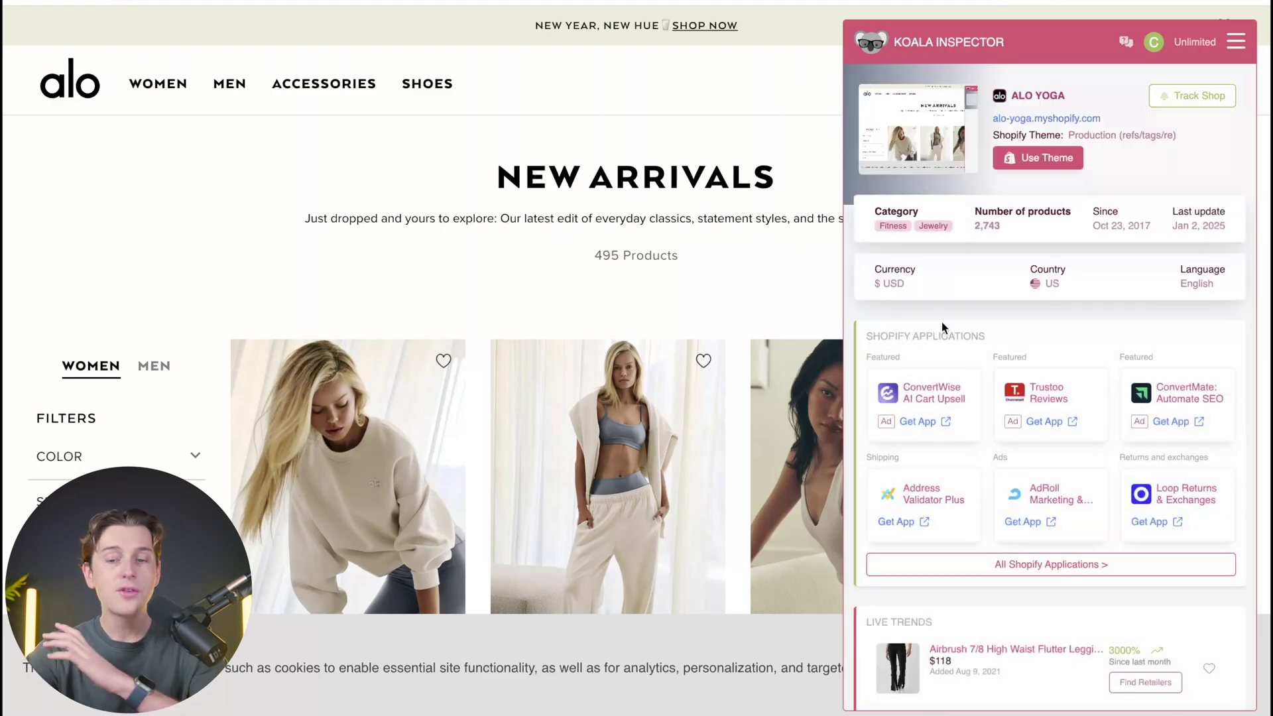
# - Review Alo Yoga's Shop Traffic visits, sources, social and geo charts (US 73.48%), then go back
pyautogui.scroll(-10, 942, 321)
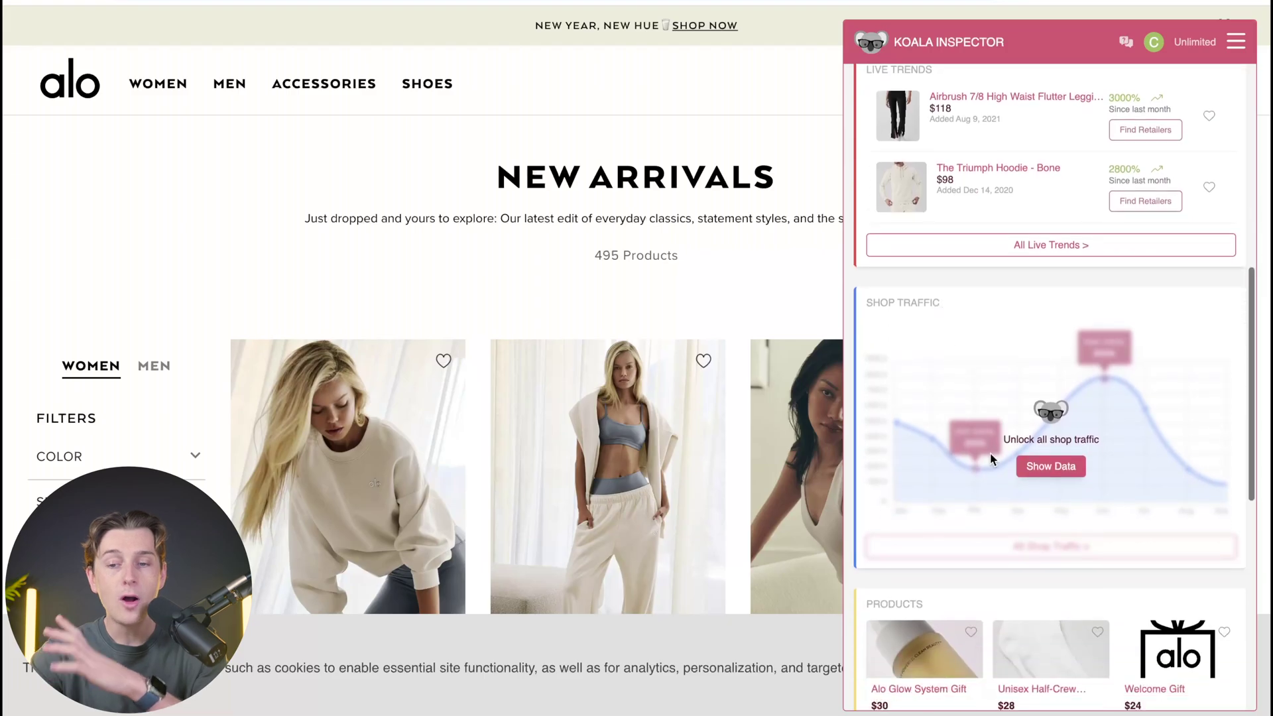
pyautogui.click(1051, 467)
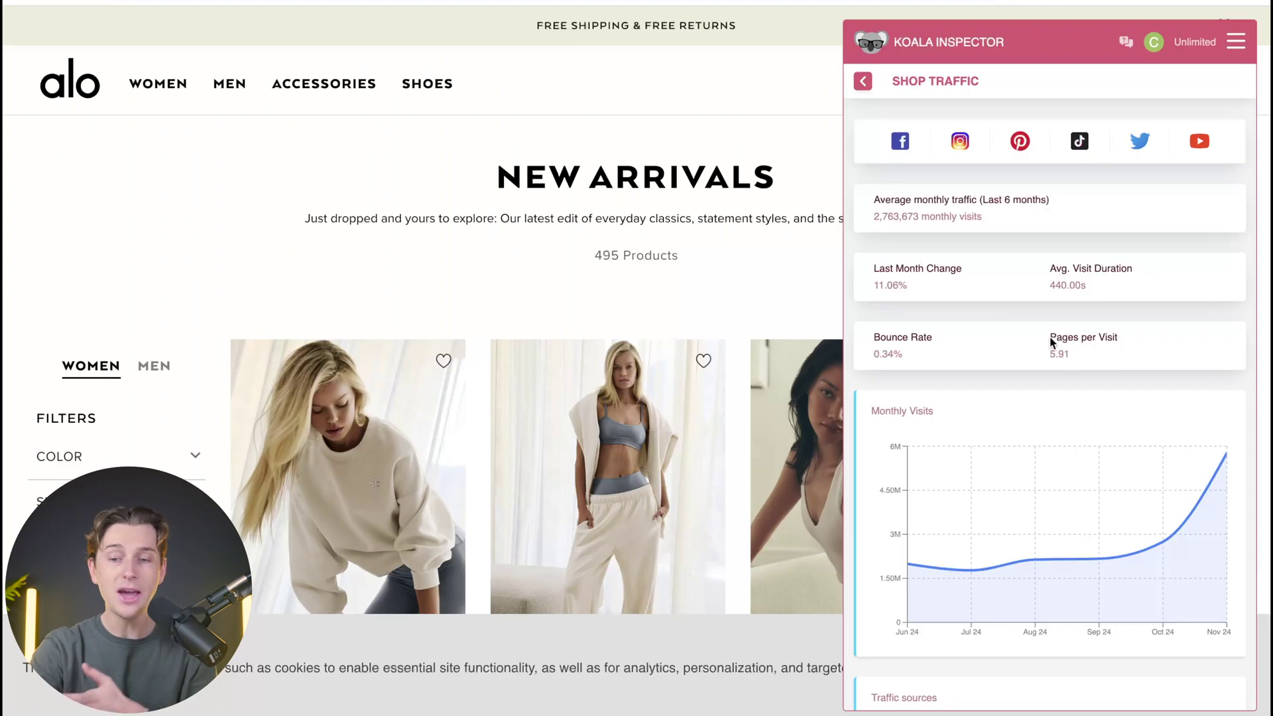
pyautogui.scroll(-2, 1049, 337)
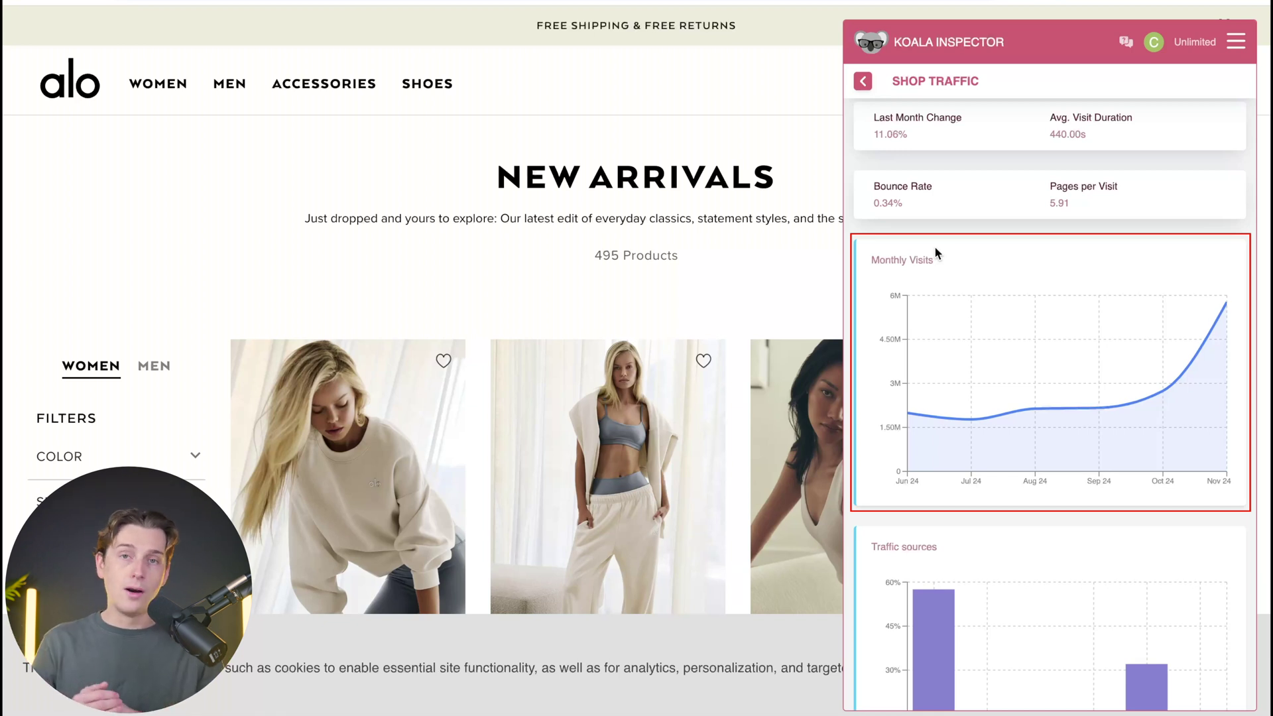
pyautogui.scroll(-4, 935, 248)
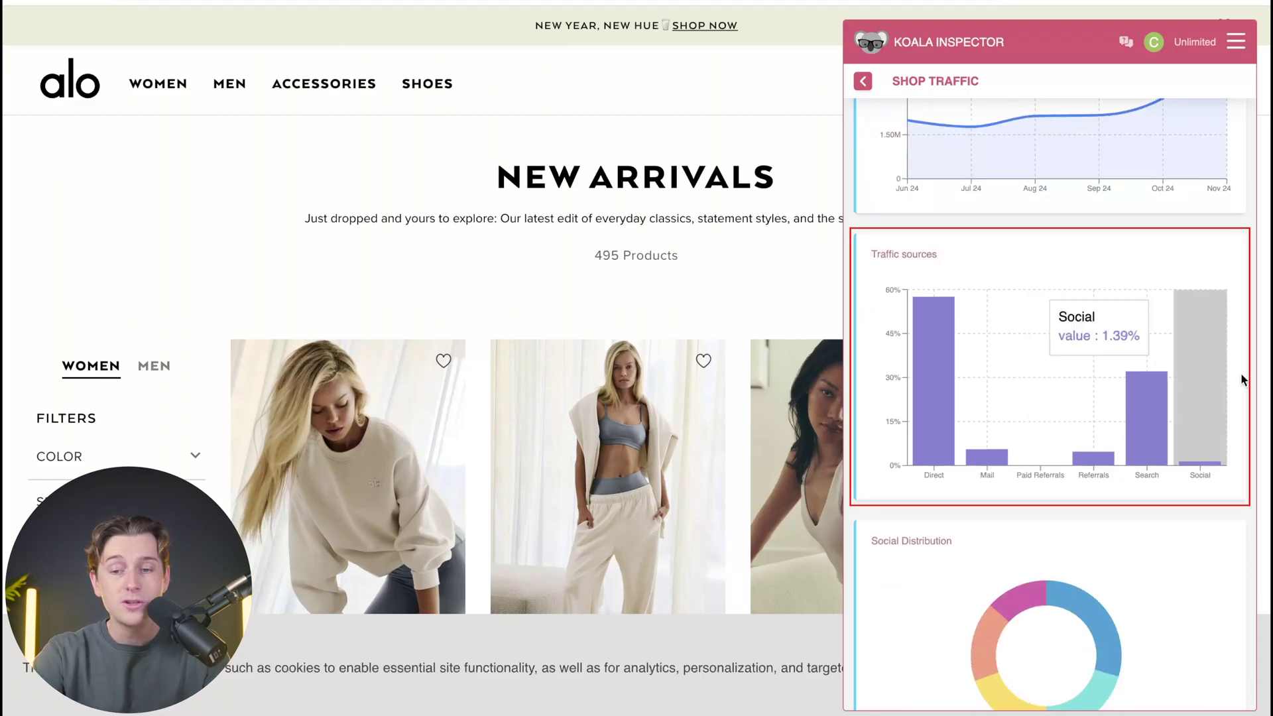
pyautogui.moveTo(935, 458)
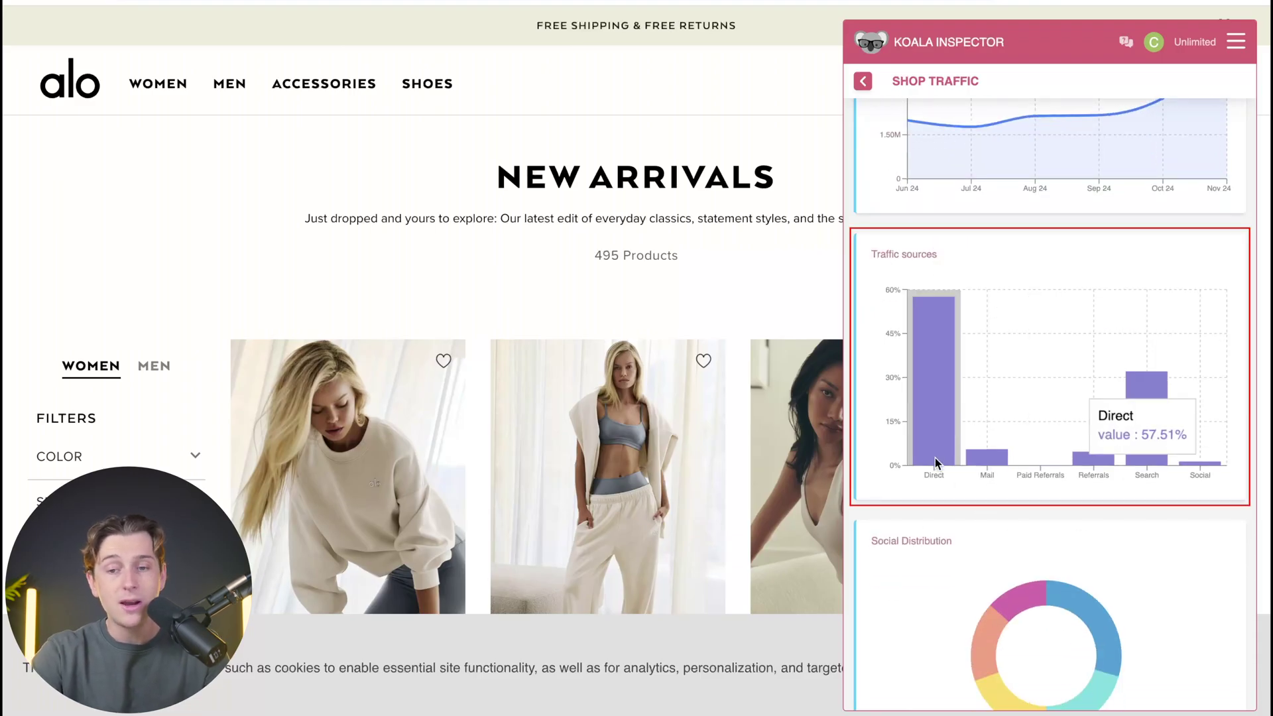
pyautogui.moveTo(991, 450)
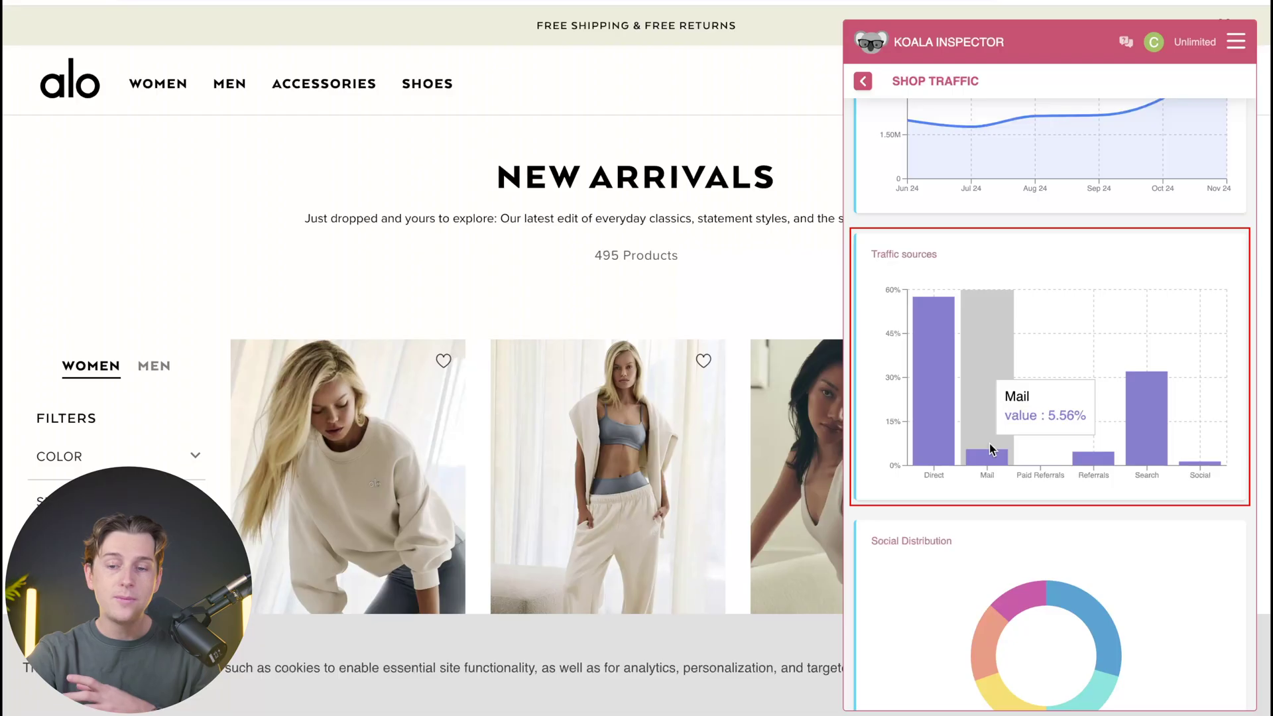
pyautogui.moveTo(1054, 449)
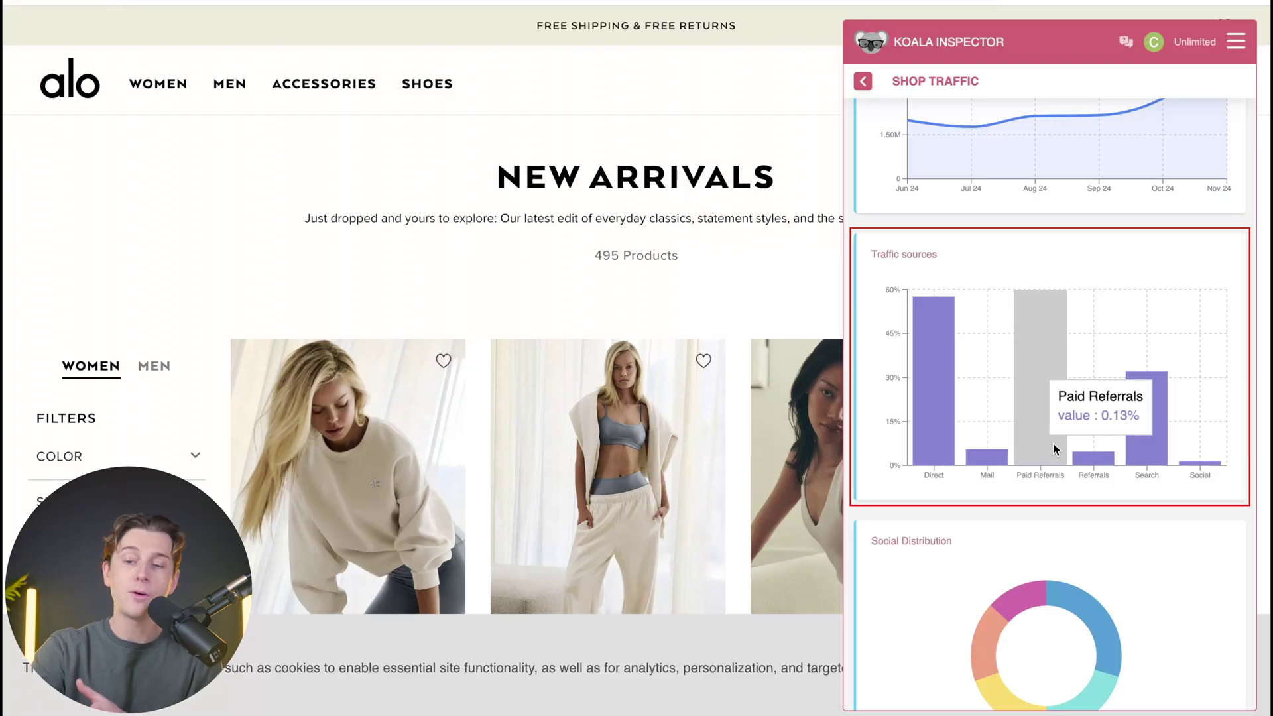
pyautogui.moveTo(1139, 445)
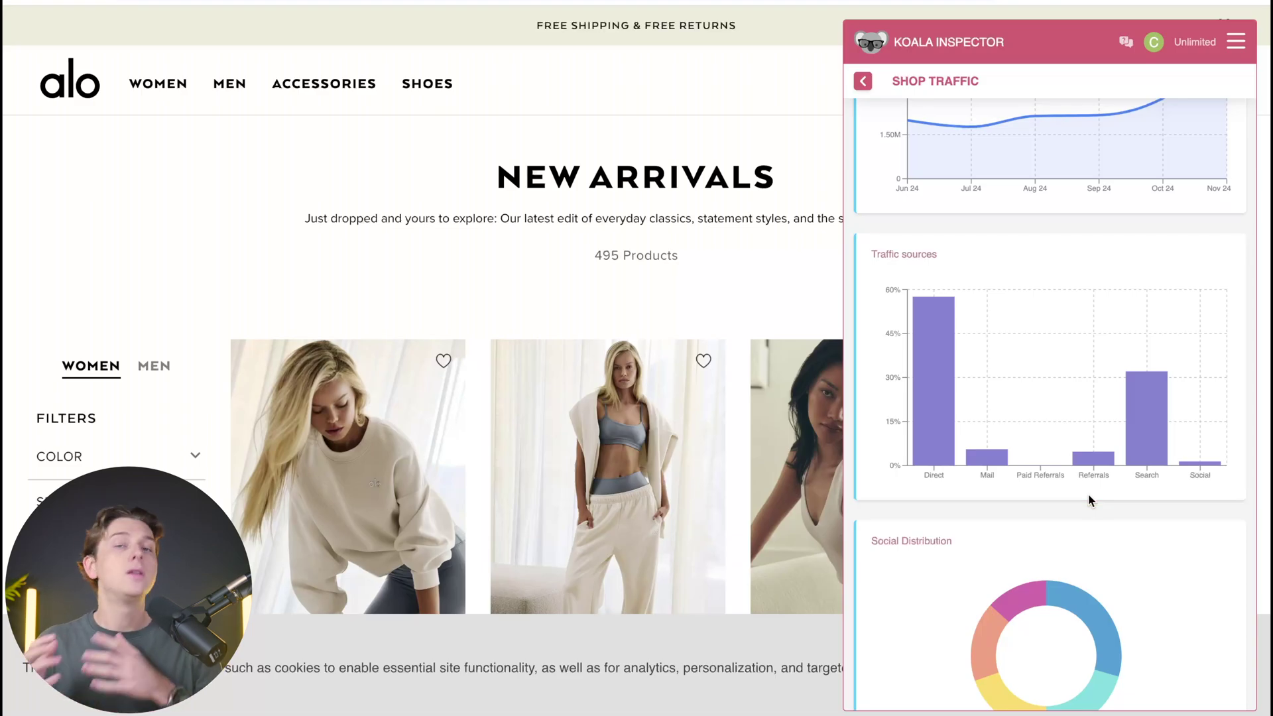
pyautogui.scroll(-4, 1088, 496)
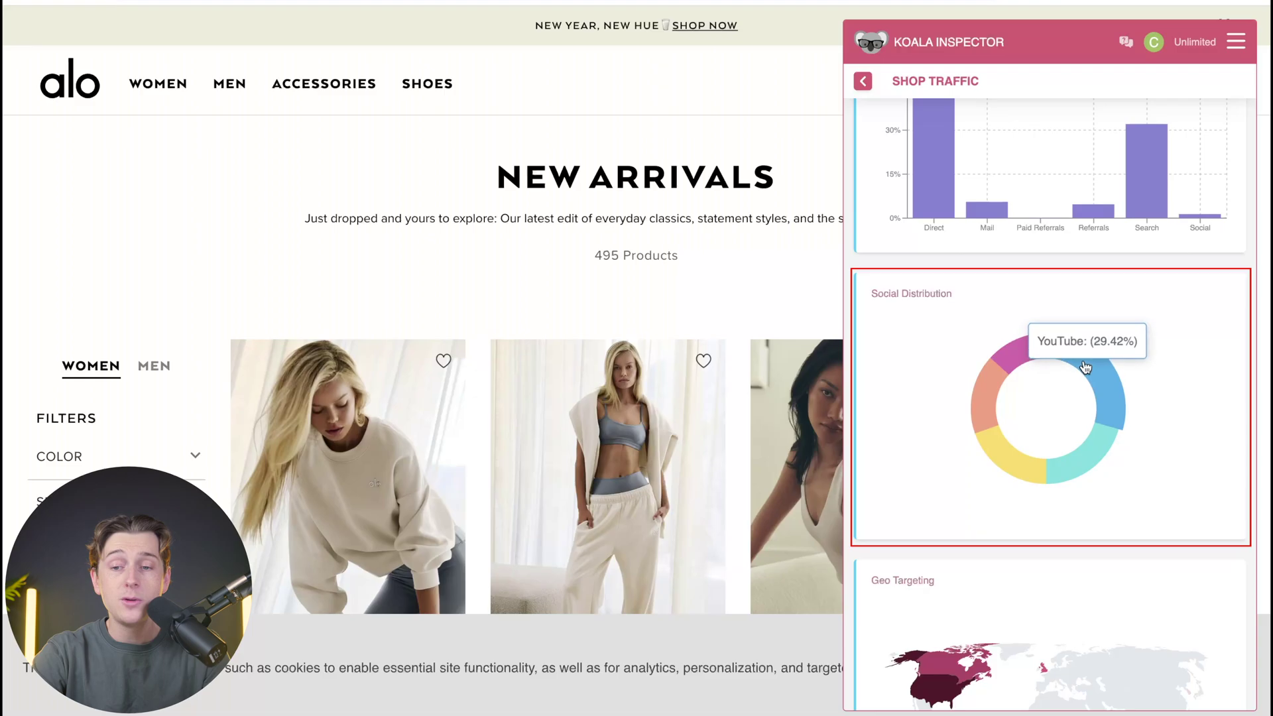
pyautogui.moveTo(996, 395)
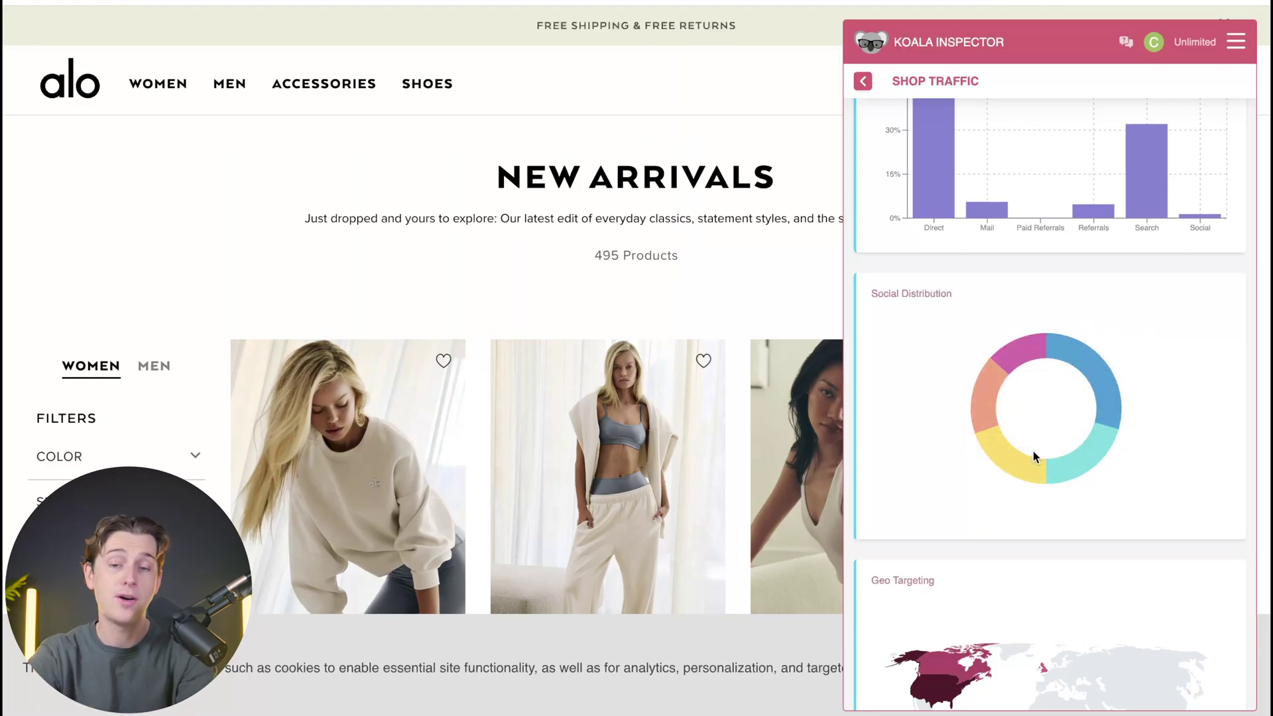
pyautogui.scroll(-5, 1033, 451)
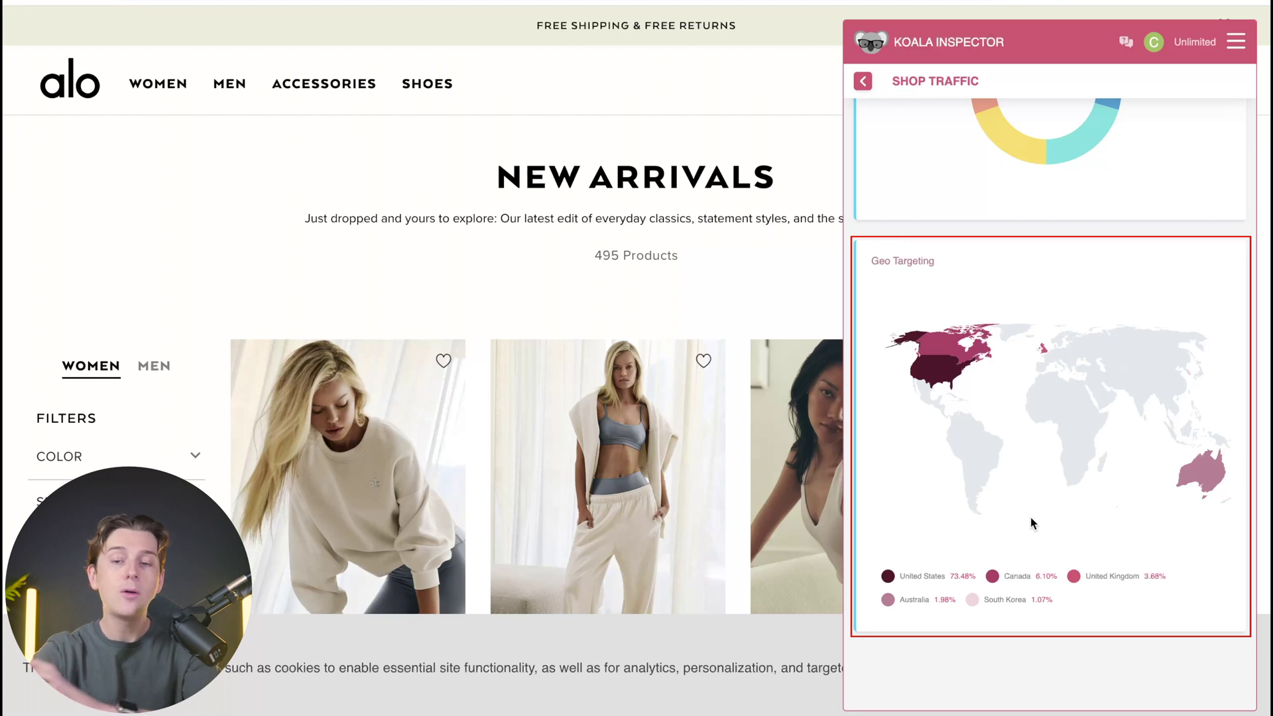
pyautogui.scroll(10, 1030, 517)
pyautogui.click(863, 81)
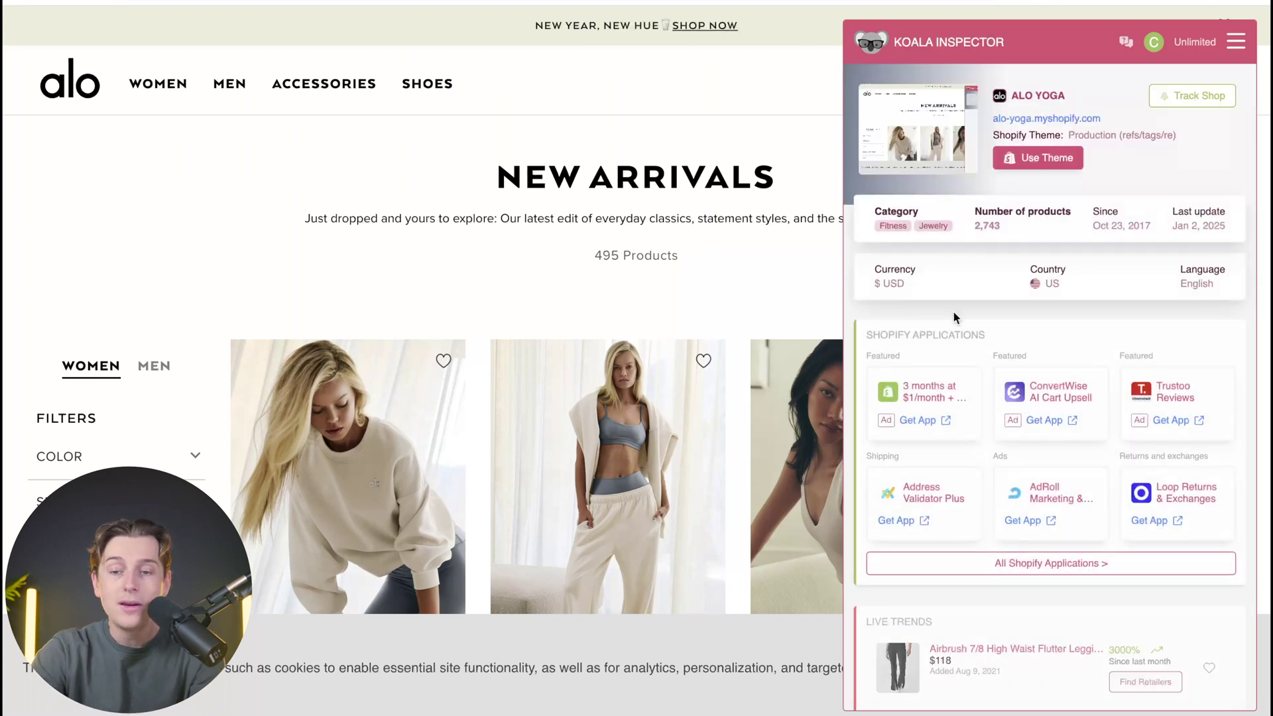
# - Show Alo Yoga's Ad Campaigns data, listing 20 Google ads to aloyoga.com with keywords
pyautogui.scroll(-10, 970, 376)
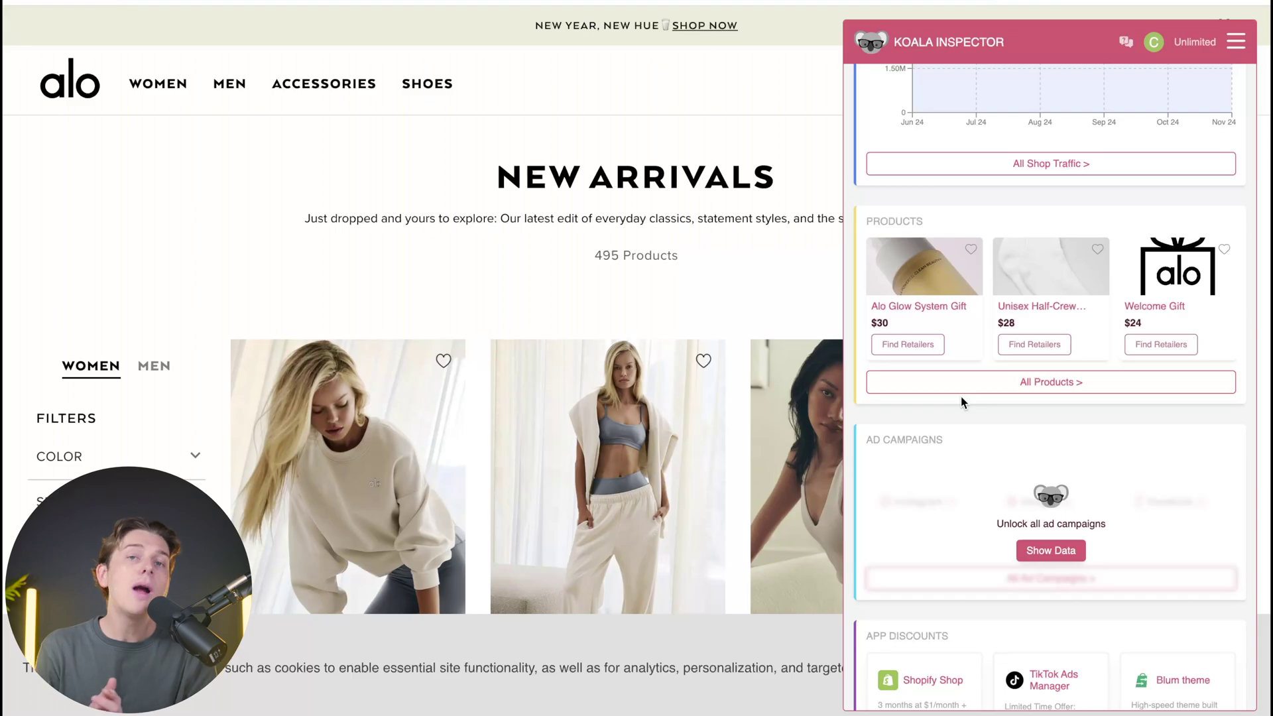
pyautogui.scroll(-3, 961, 397)
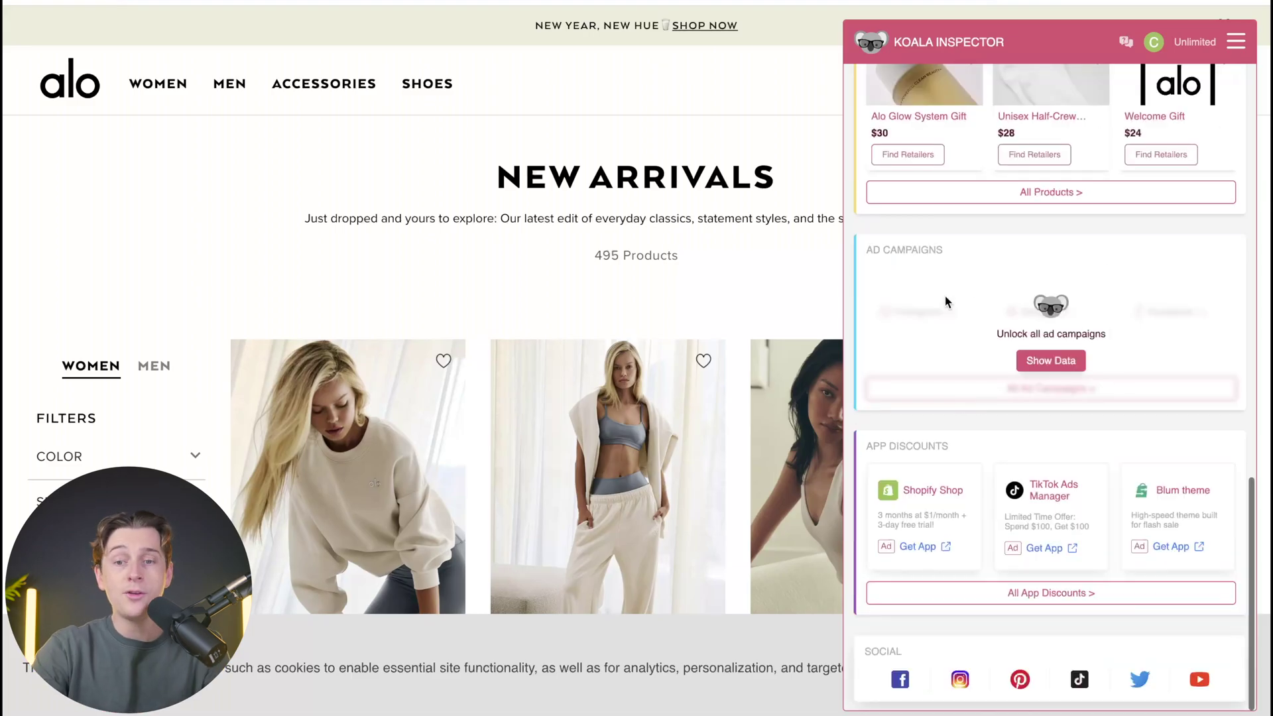
pyautogui.click(1058, 362)
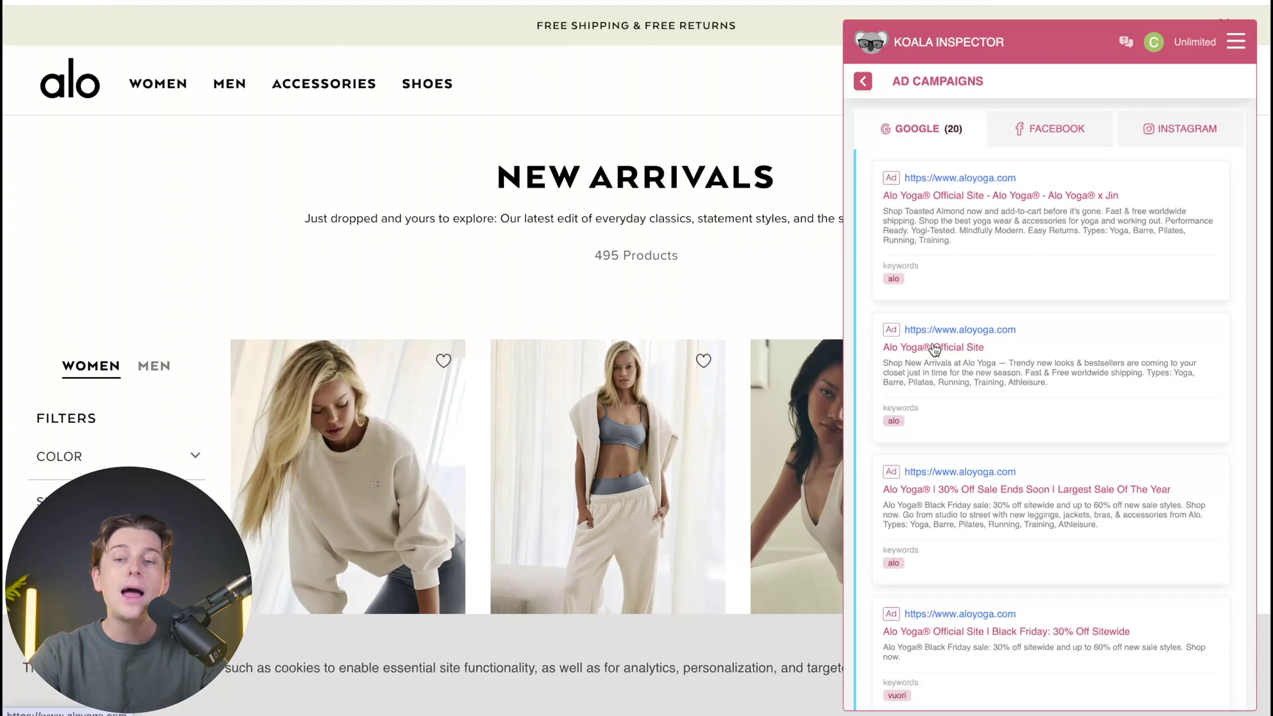
# - Check the Facebook and Instagram ad tabs, then return to the Alo Yoga store overview
pyautogui.click(1052, 130)
pyautogui.click(1160, 133)
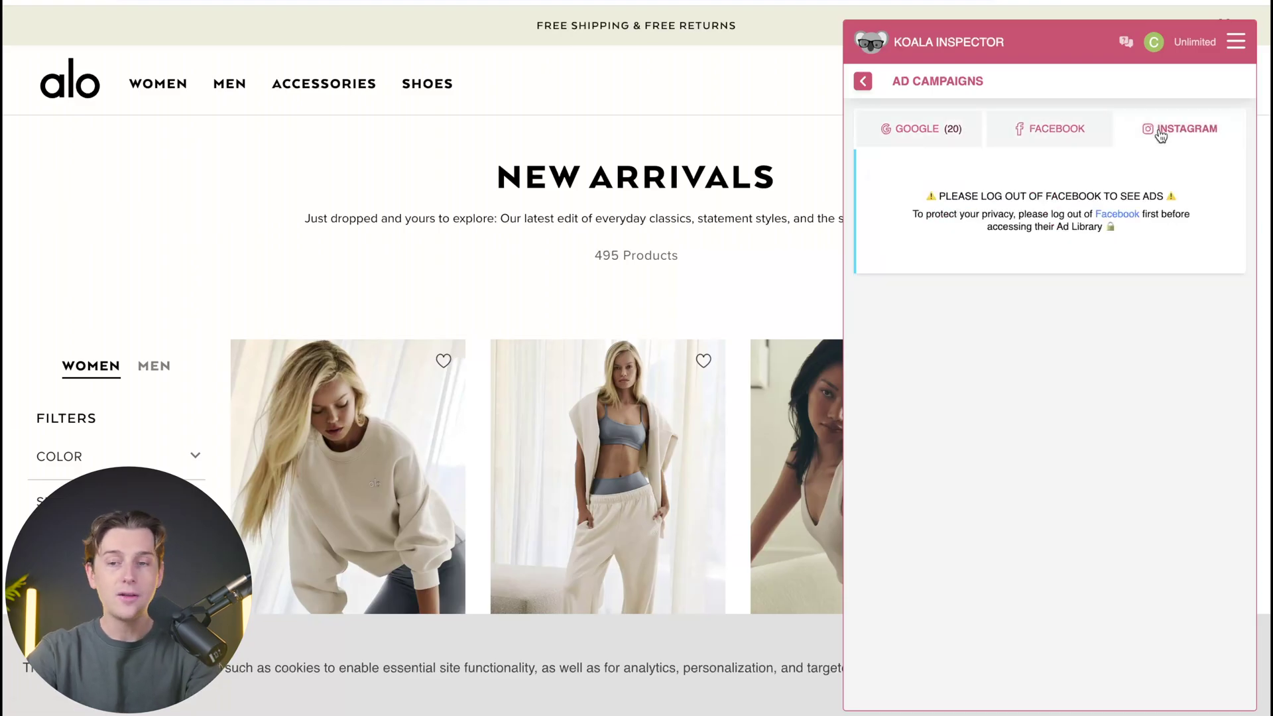
pyautogui.click(921, 140)
pyautogui.scroll(-1, 998, 322)
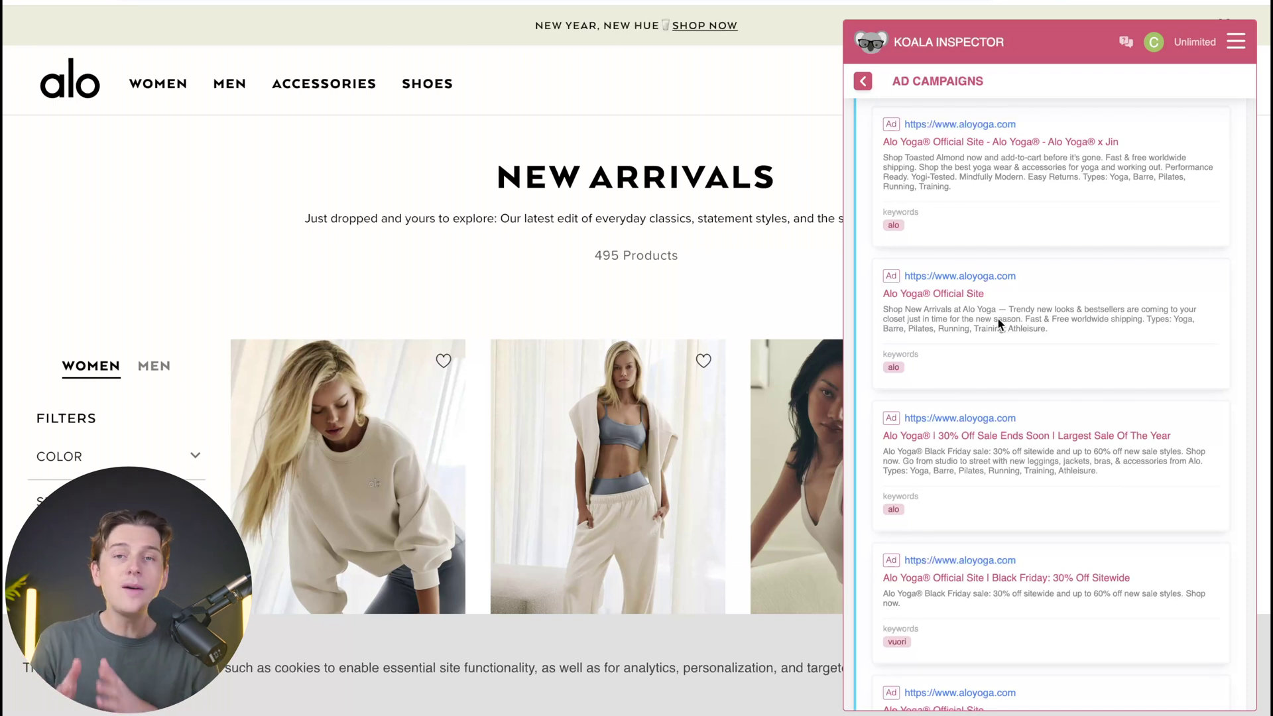
pyautogui.click(863, 81)
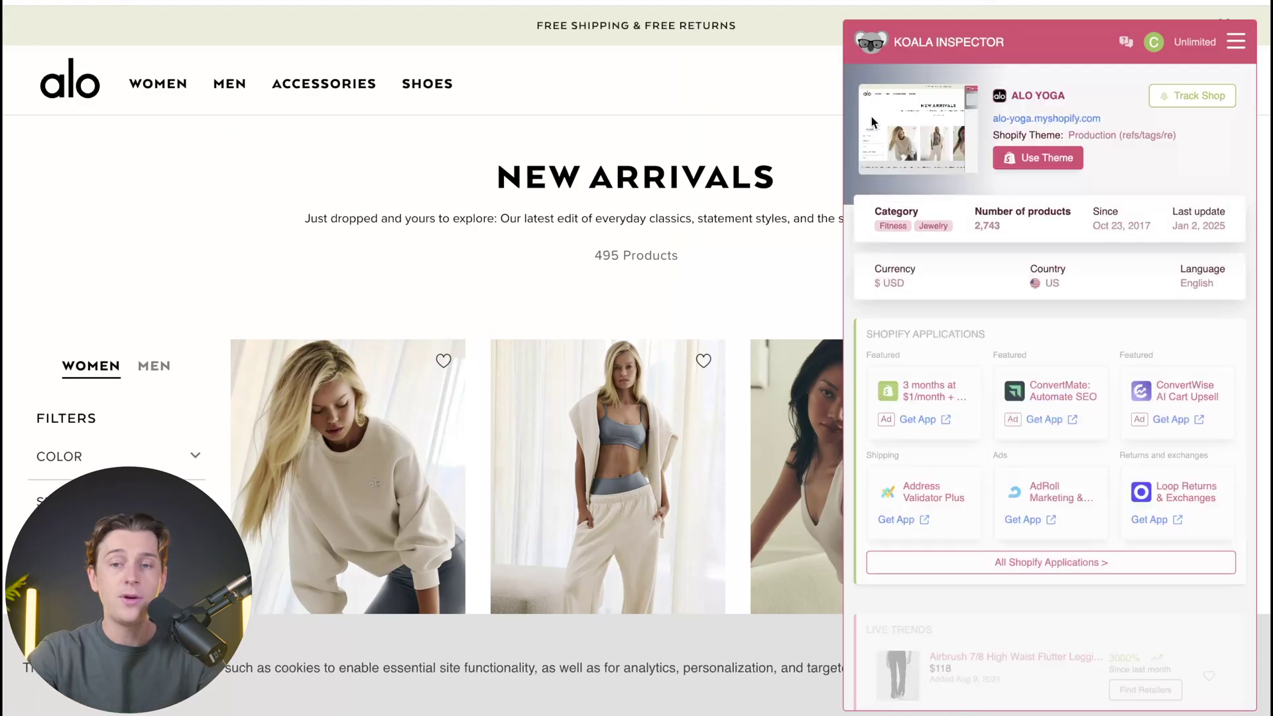
# - Load the Princess Polly USA store: Clothing, 23,912 products, USD, plus its Shopify apps
pyautogui.scroll(-4, 953, 417)
pyautogui.scroll(-15, 953, 416)
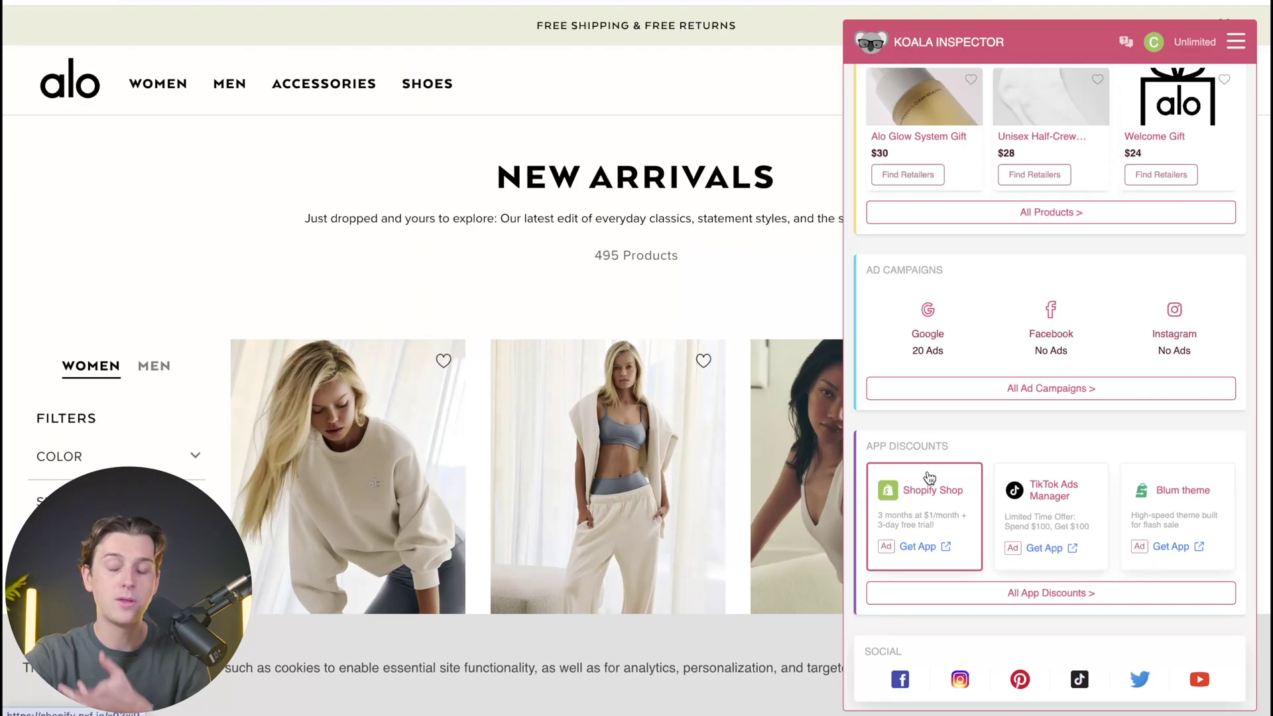
pyautogui.scroll(15, 1039, 472)
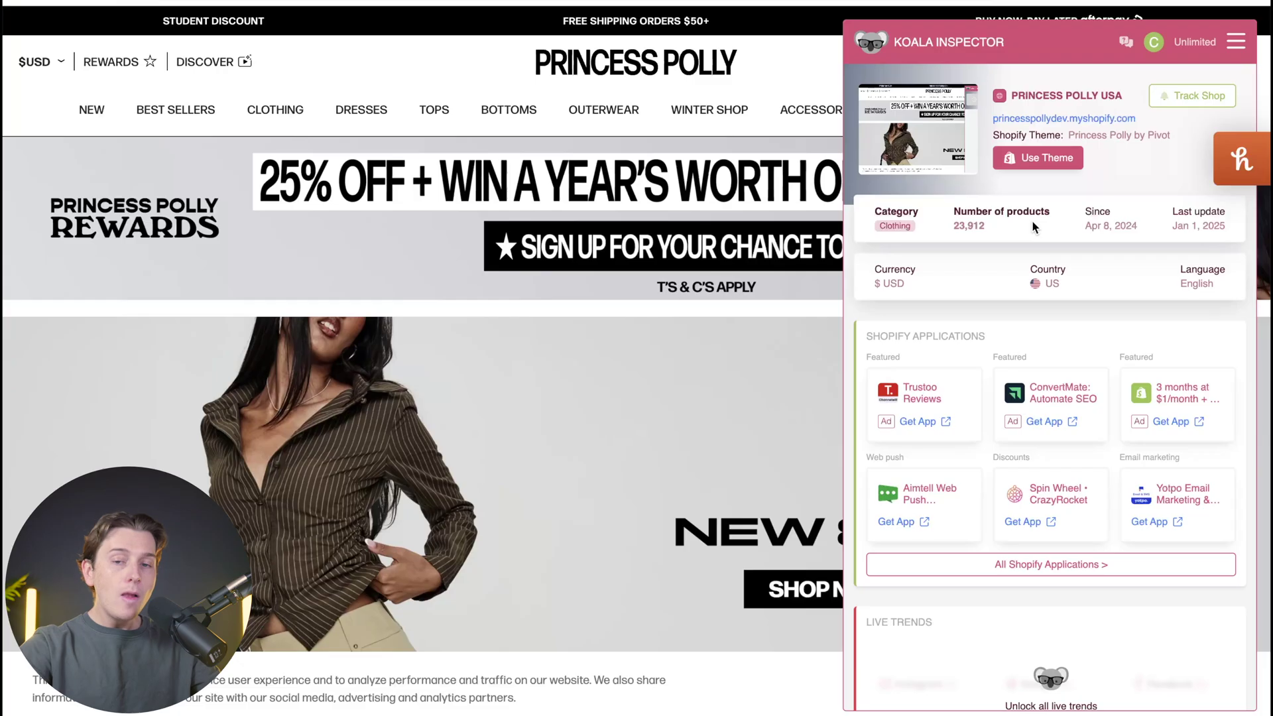
# - Show Princess Polly's full Live Trends list, led by Imposter Top Cherry Red up 4600%
pyautogui.scroll(-1, 1034, 293)
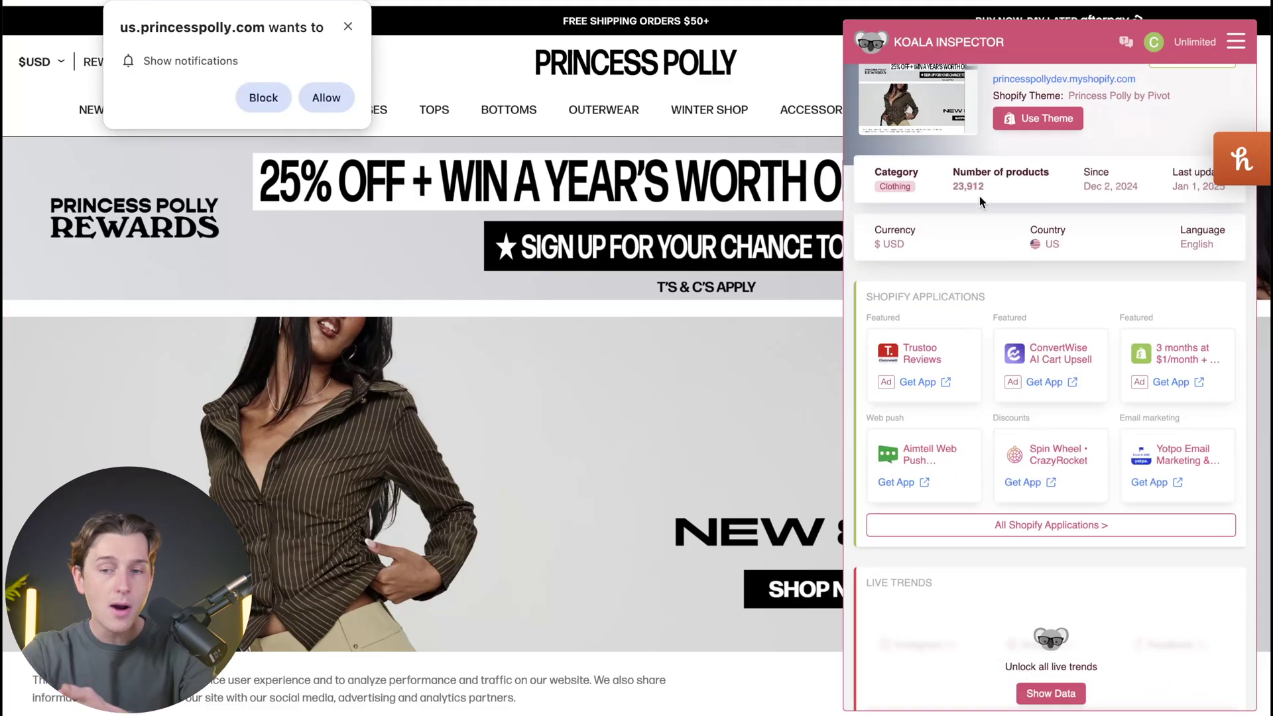
pyautogui.scroll(-1, 980, 196)
pyautogui.scroll(-1, 1096, 141)
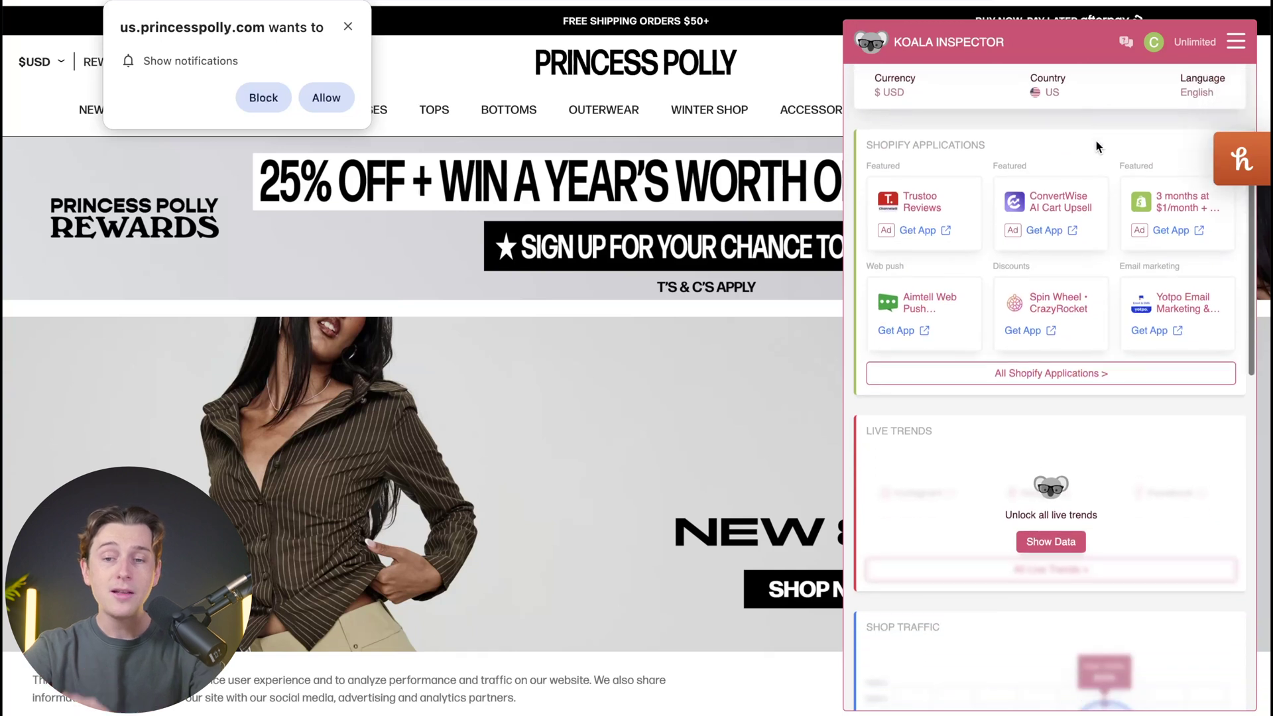
pyautogui.scroll(-1, 1028, 152)
pyautogui.scroll(-1, 985, 255)
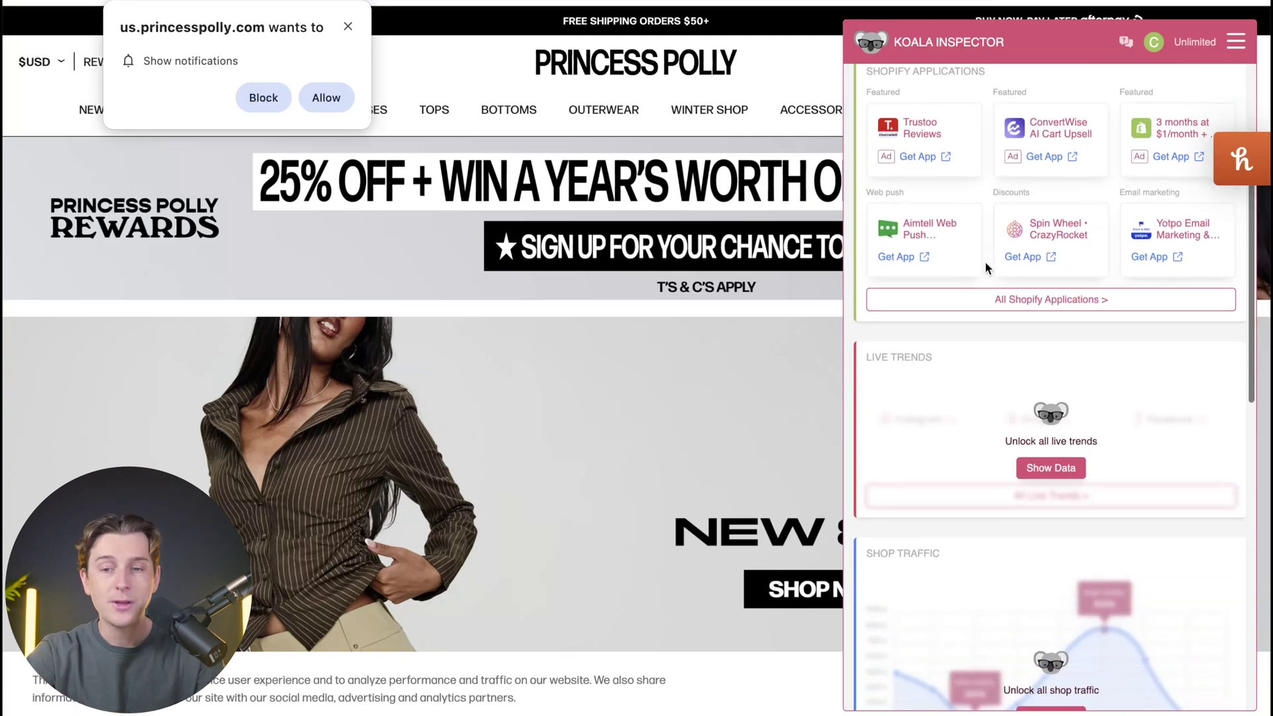
pyautogui.scroll(-6, 987, 265)
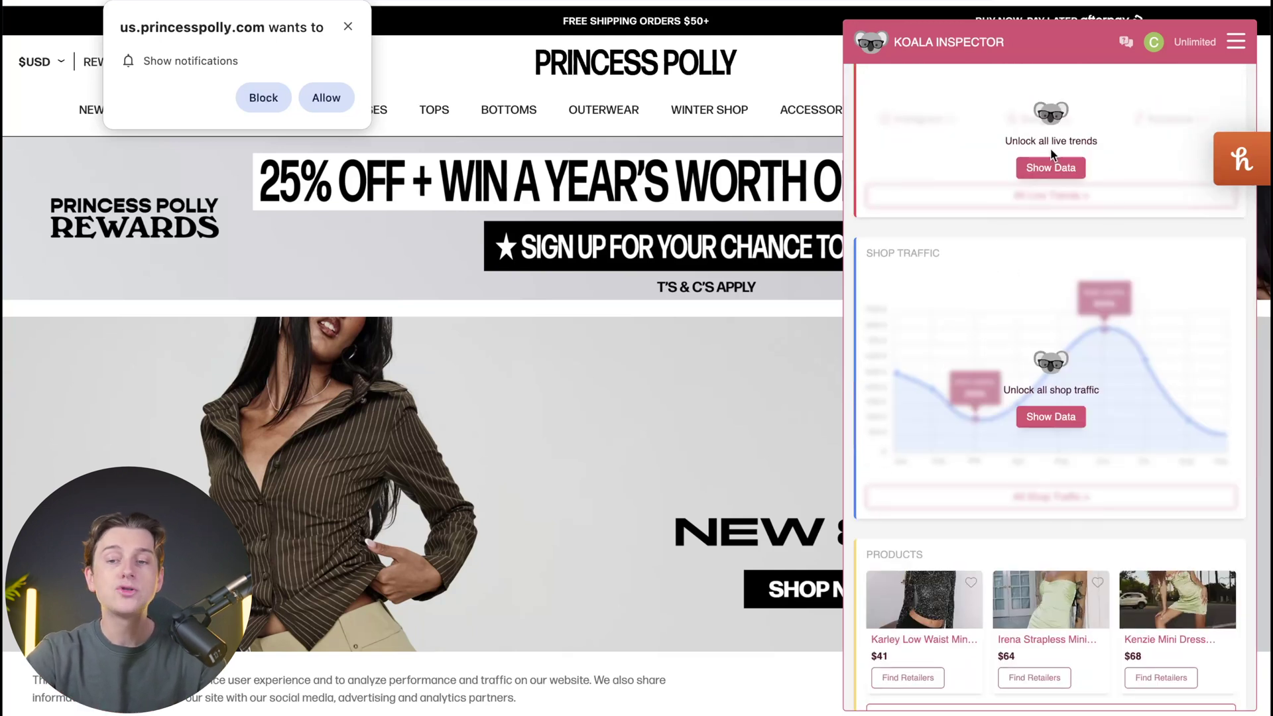
pyautogui.click(1054, 167)
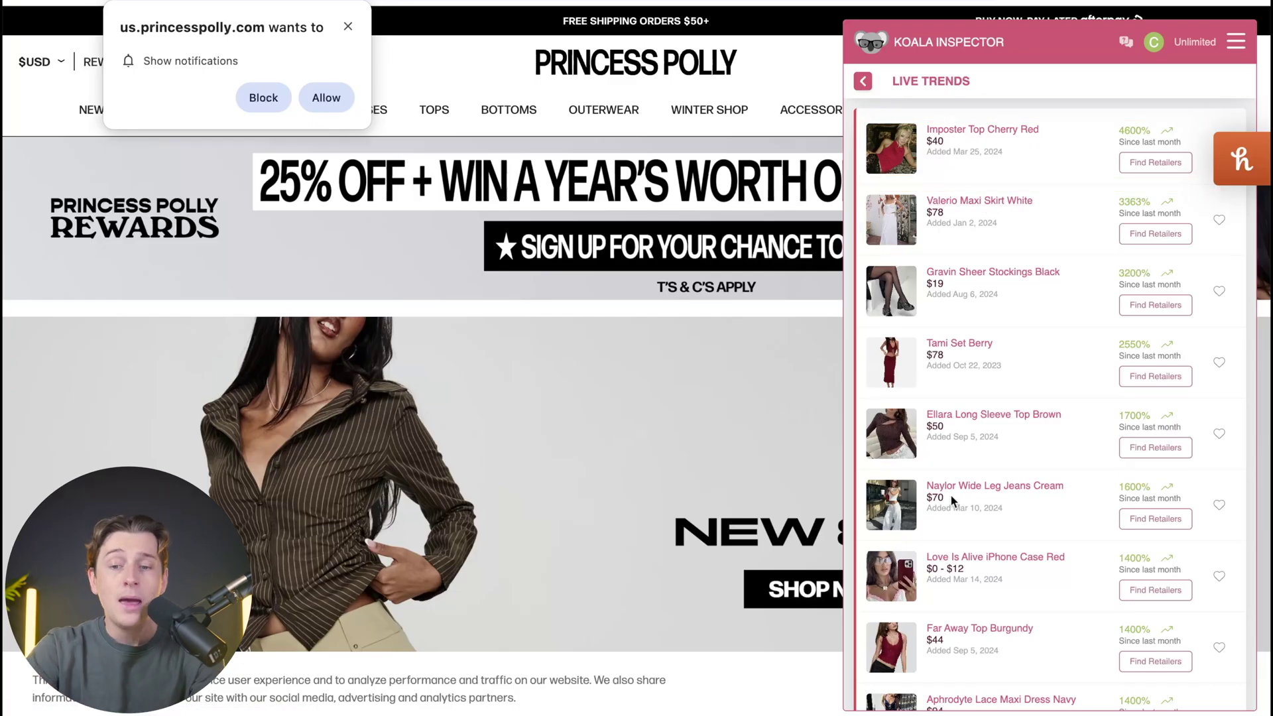
# - Look over the Live Trends list and return to the Princess Polly store overview
pyautogui.scroll(-4, 1083, 230)
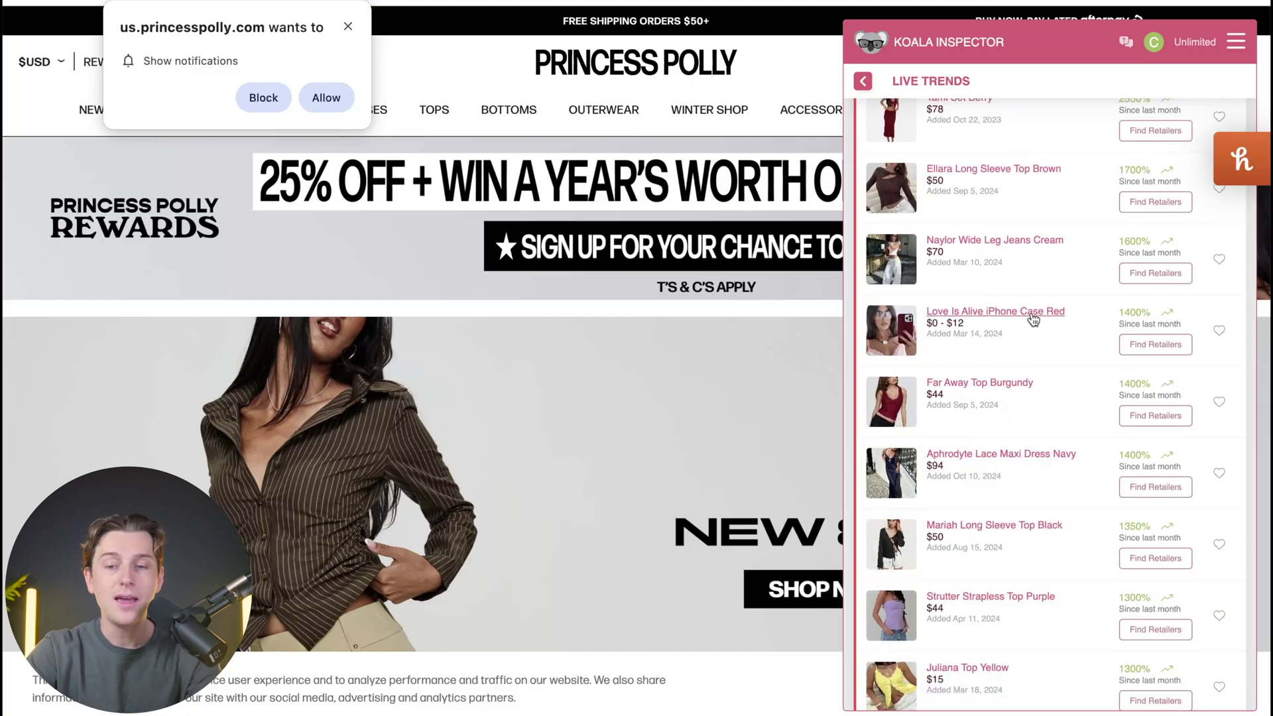
pyautogui.scroll(4, 1024, 309)
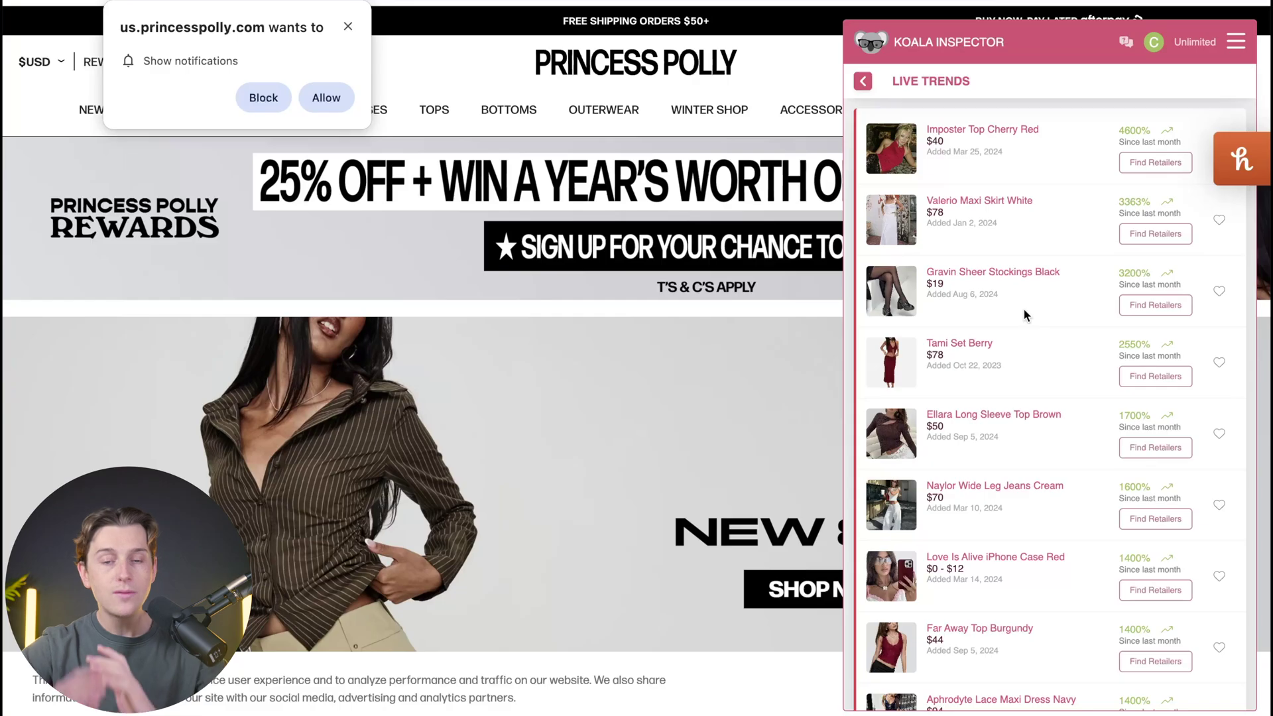
pyautogui.click(863, 81)
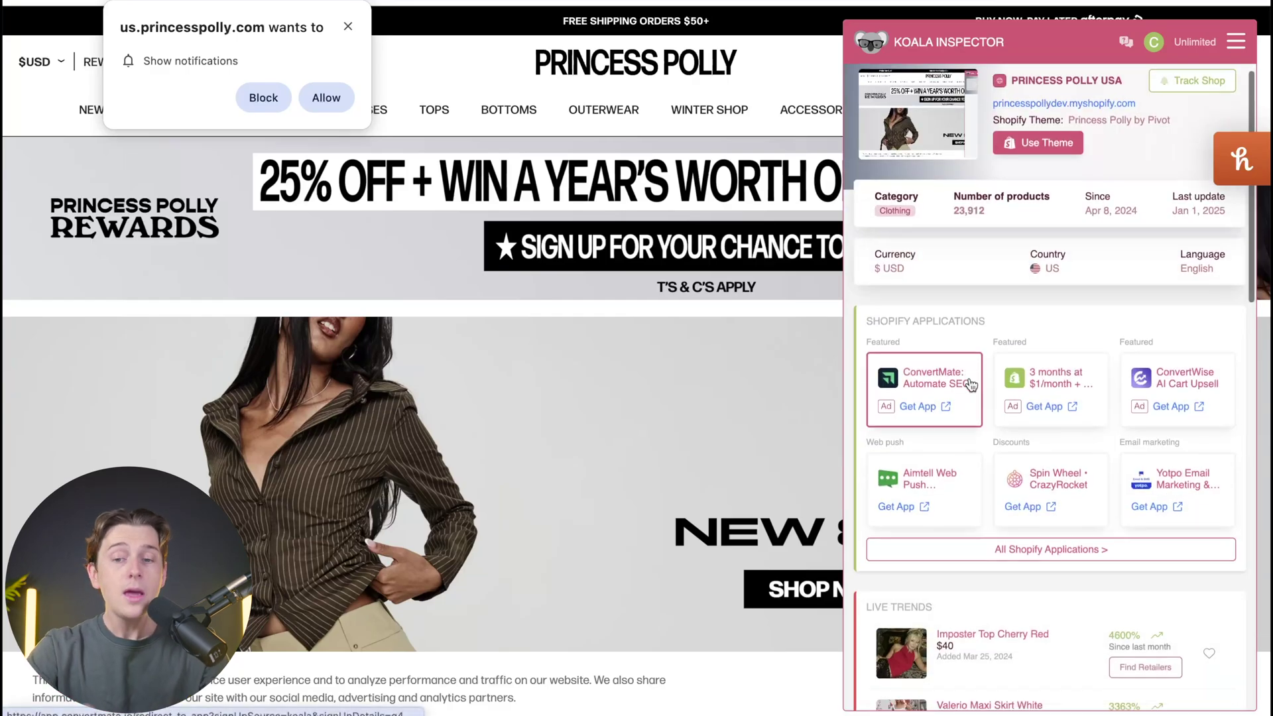
# - Go to the Subscription Plan page through the extension's section menu
pyautogui.scroll(-10, 969, 379)
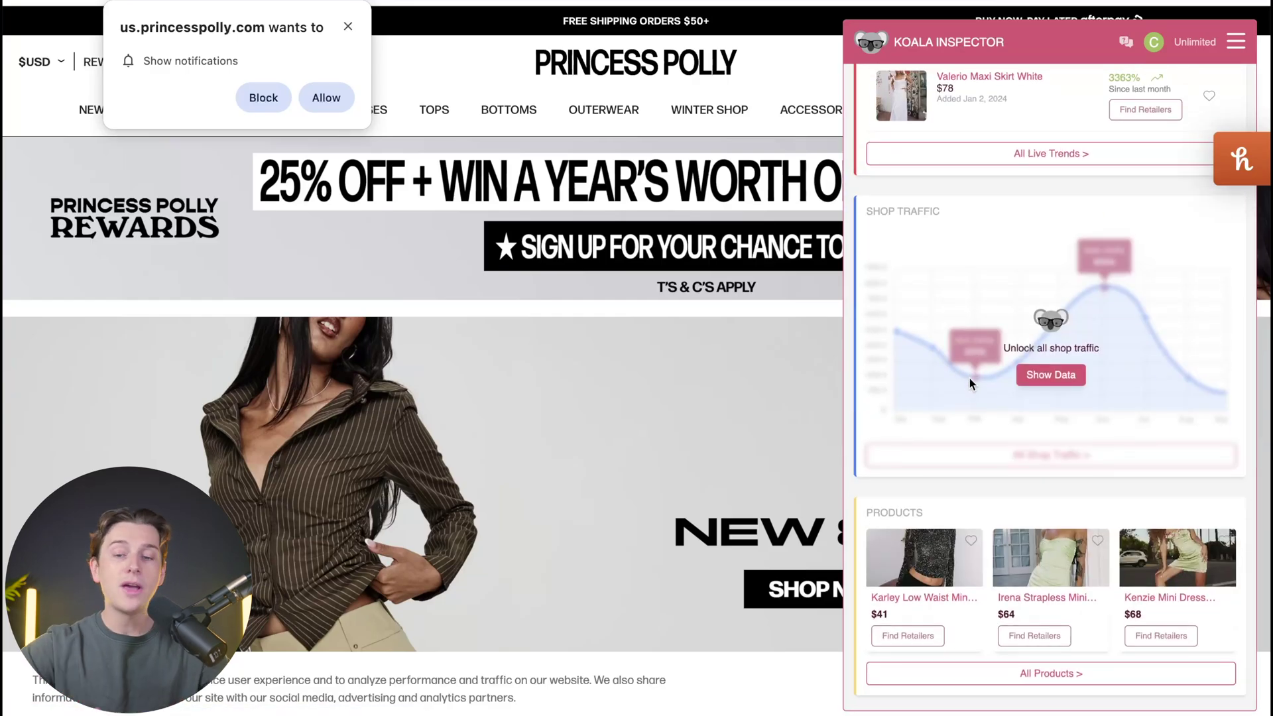
pyautogui.scroll(-6, 969, 378)
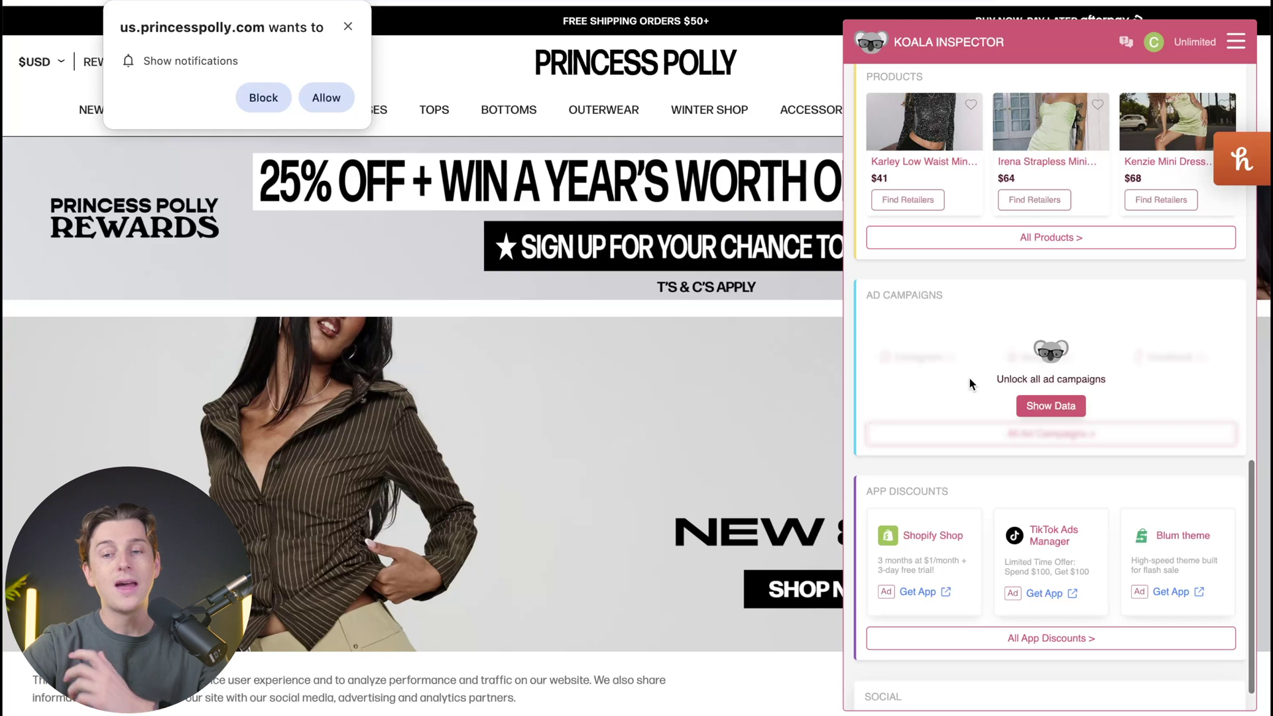
pyautogui.scroll(-1, 969, 378)
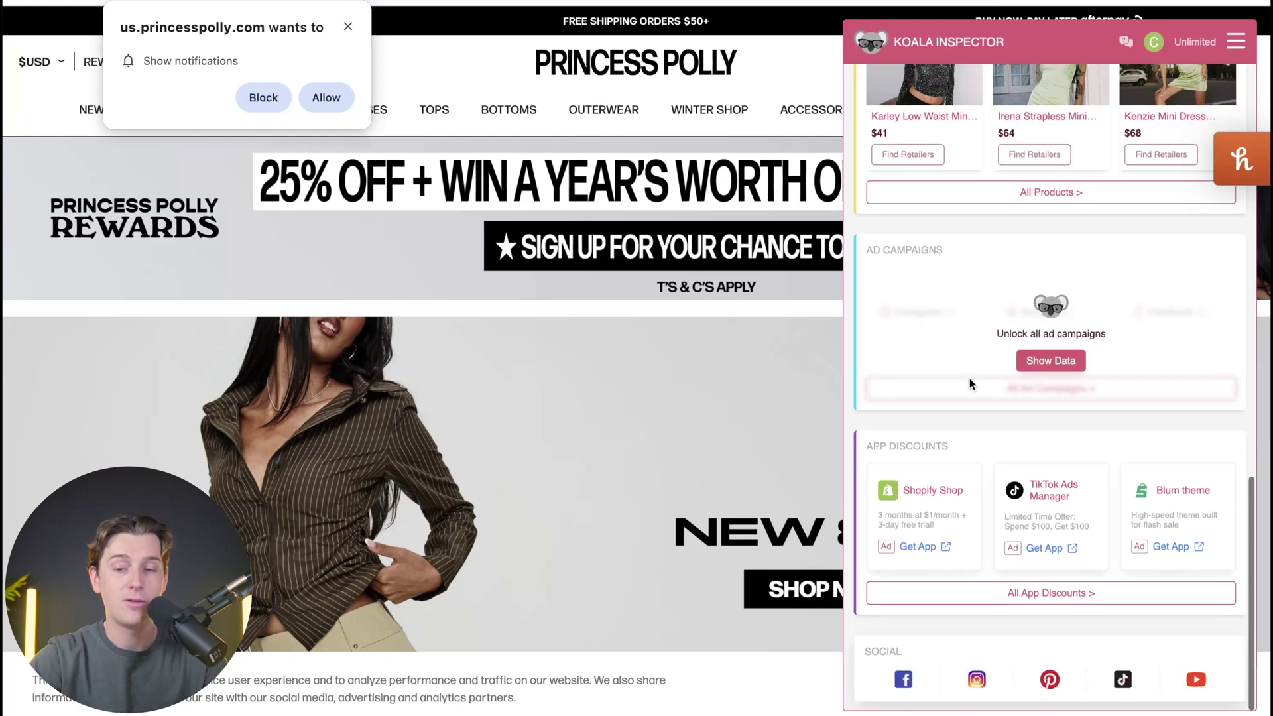
pyautogui.scroll(15, 982, 344)
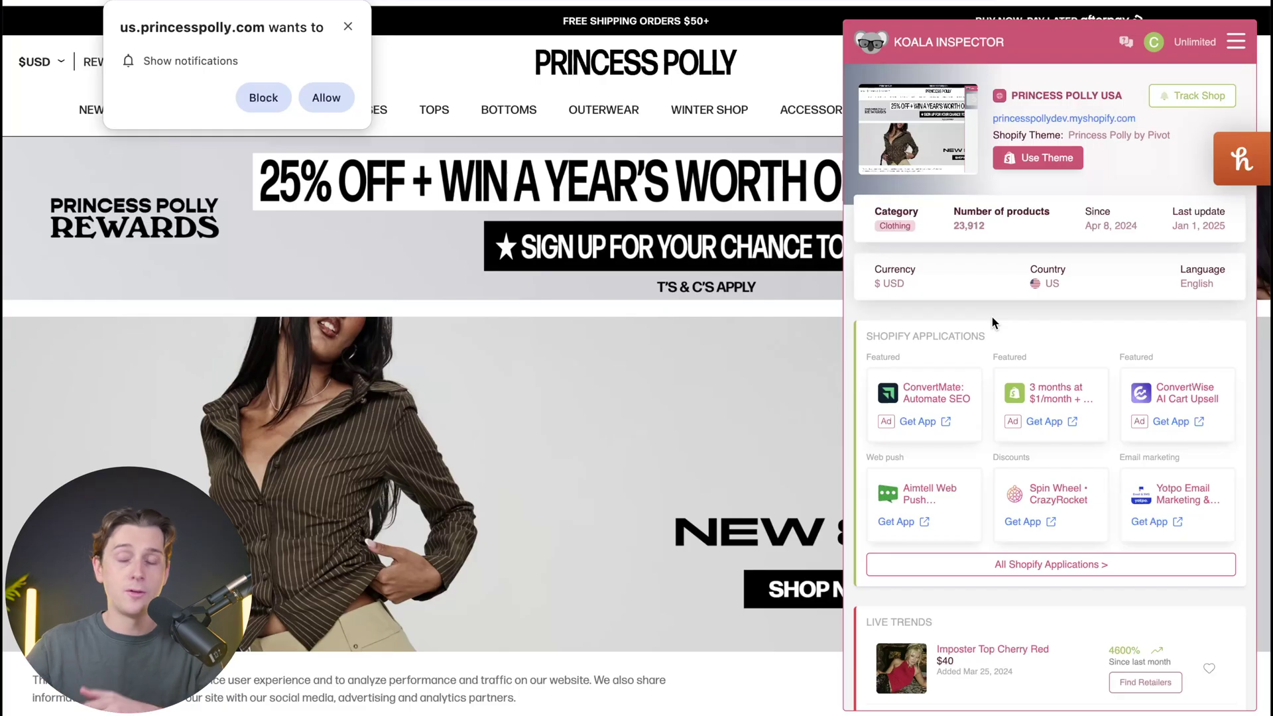
pyautogui.click(1237, 42)
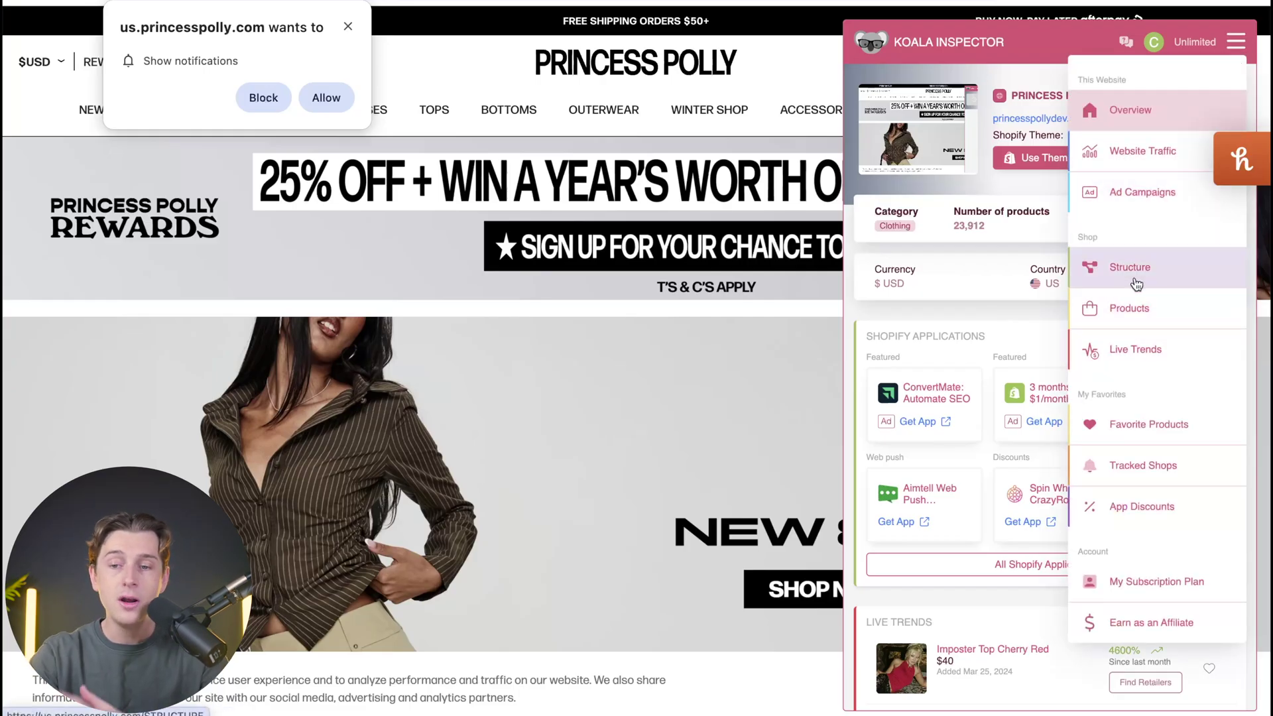
pyautogui.click(1131, 463)
# - Review the Professional ($17), current Unlimited ($55) and Free ($0) monthly plan cards
pyautogui.scroll(-1, 1065, 248)
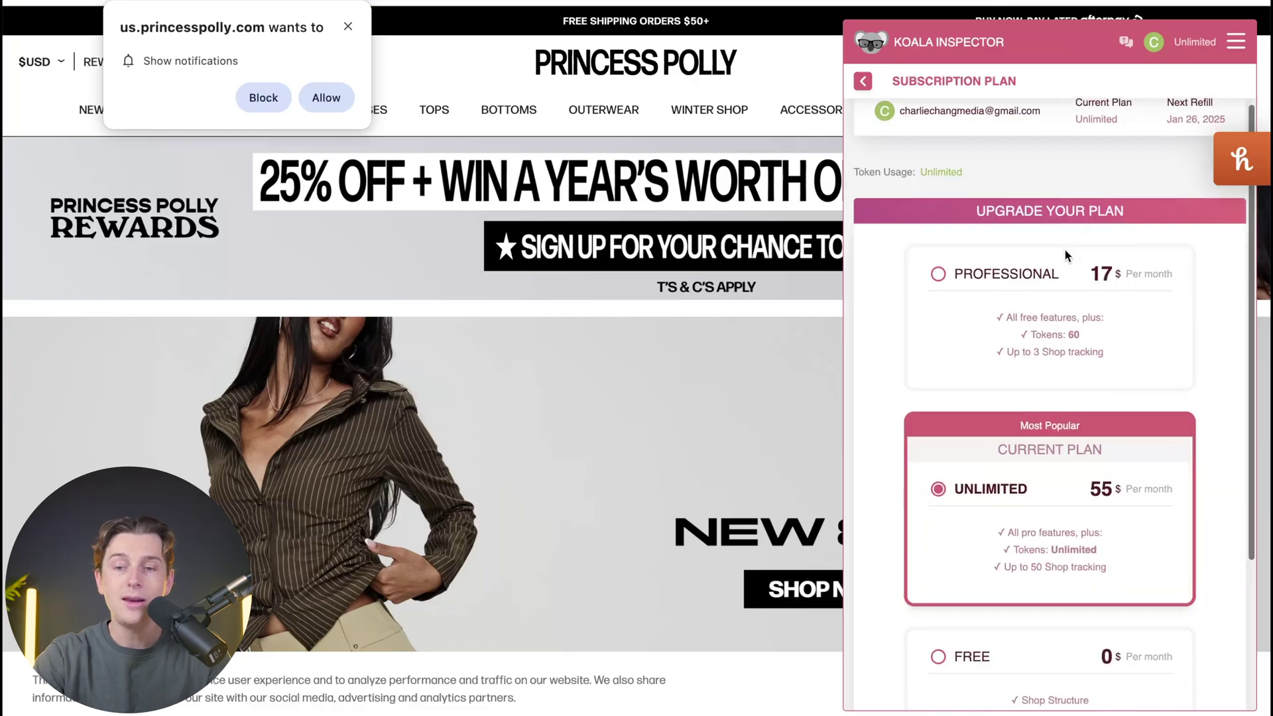
pyautogui.scroll(-3, 991, 292)
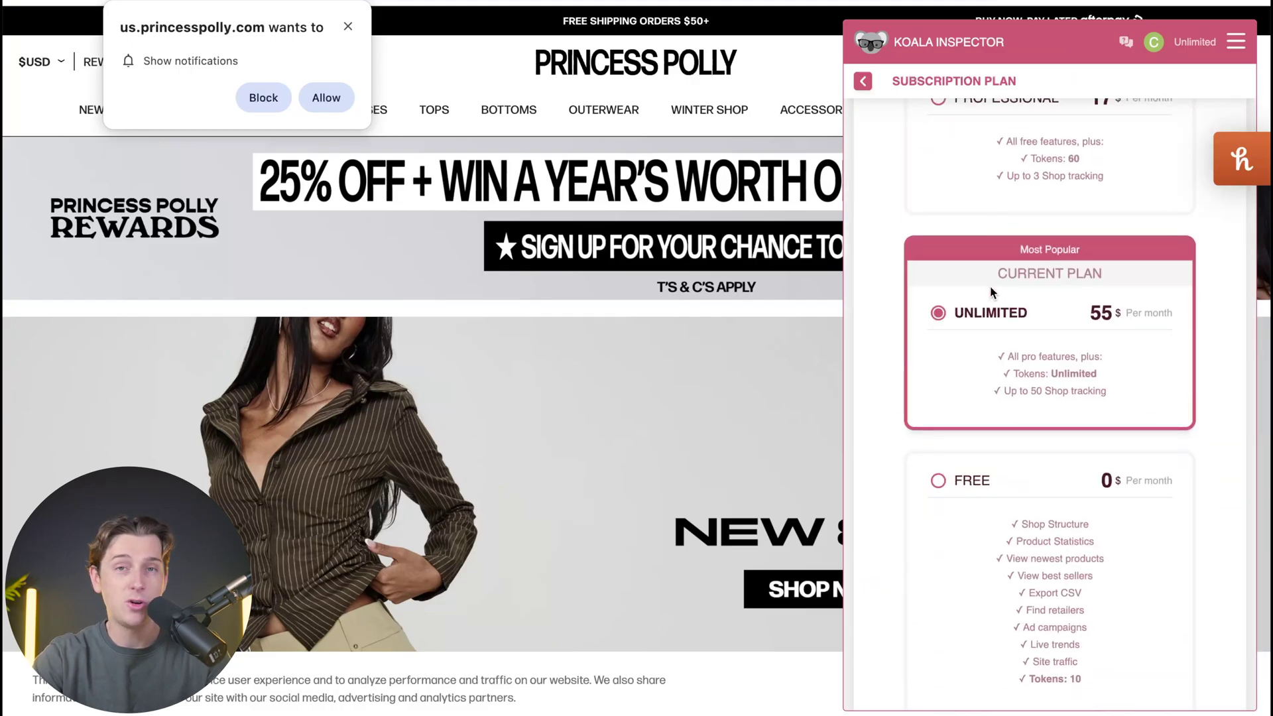
pyautogui.scroll(-1, 989, 285)
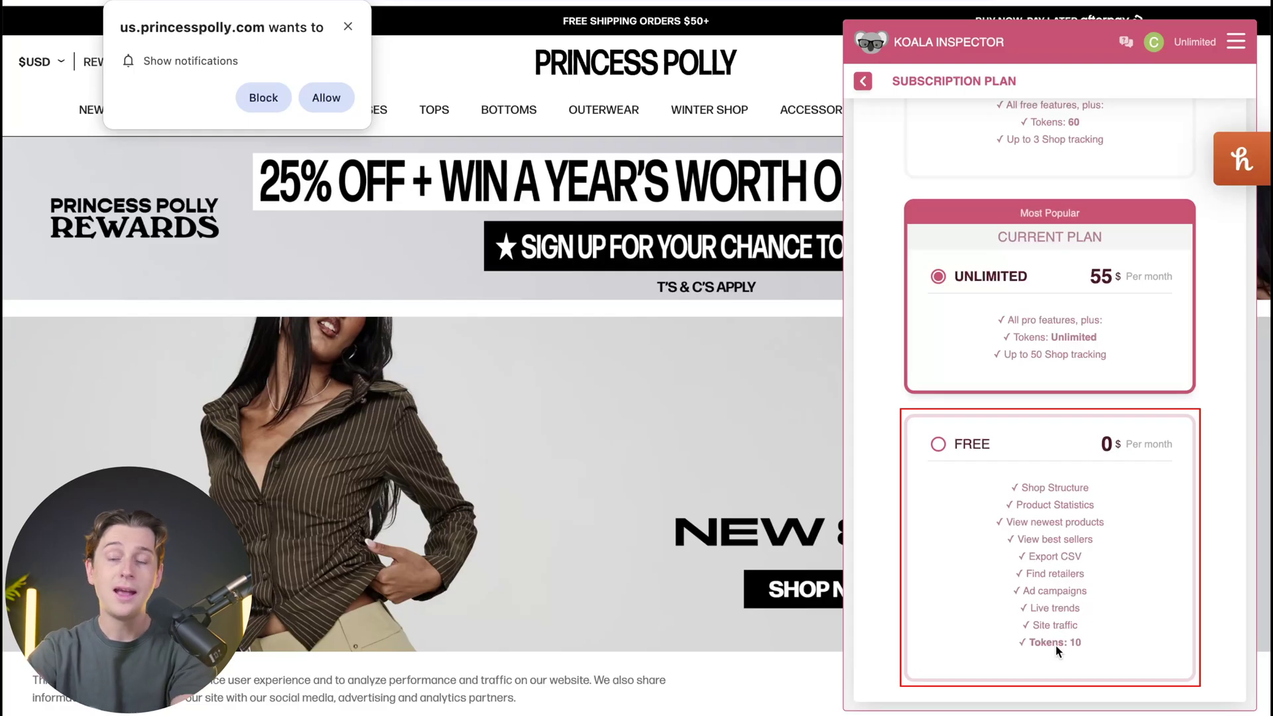
pyautogui.scroll(3, 1058, 645)
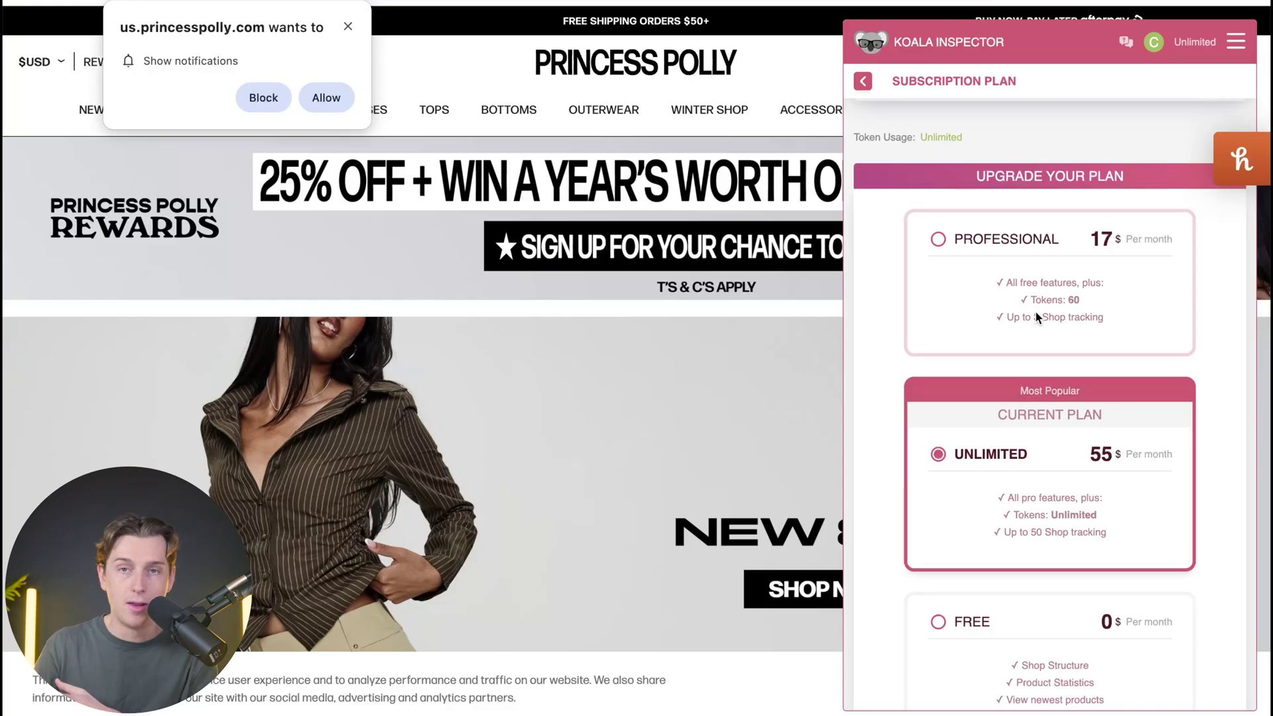
pyautogui.scroll(-1, 1036, 311)
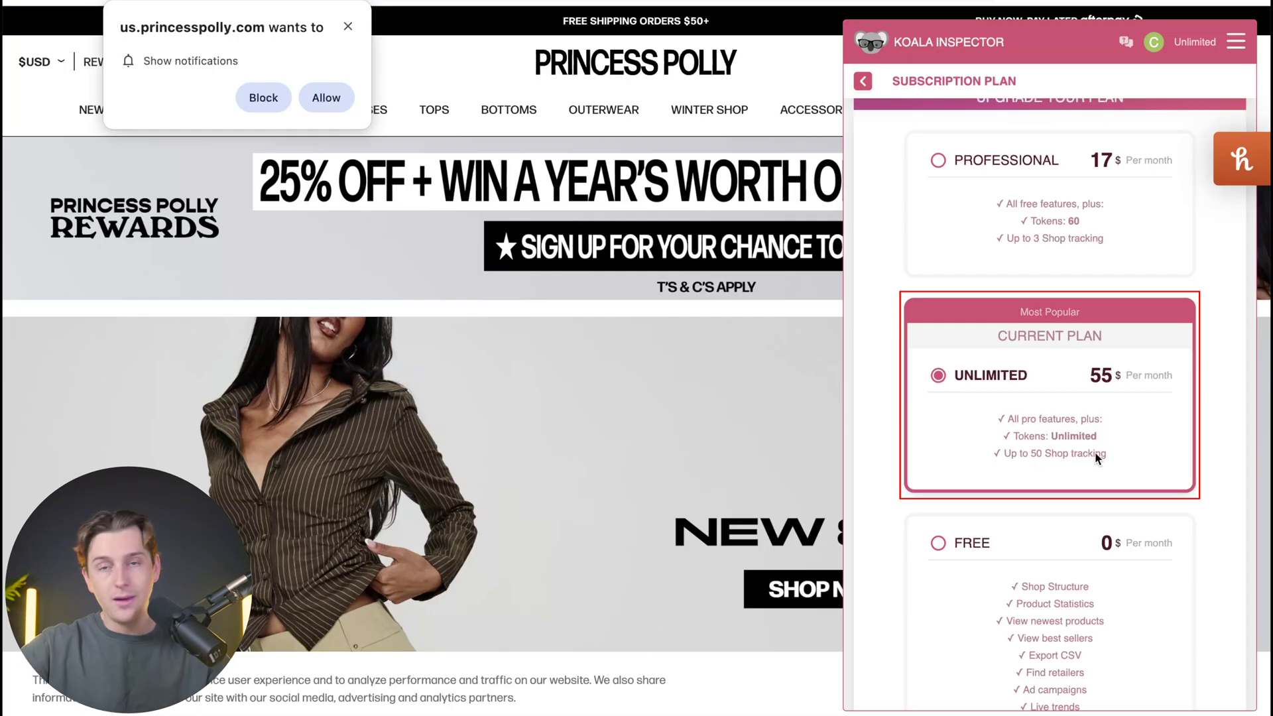
pyautogui.scroll(3, 1061, 432)
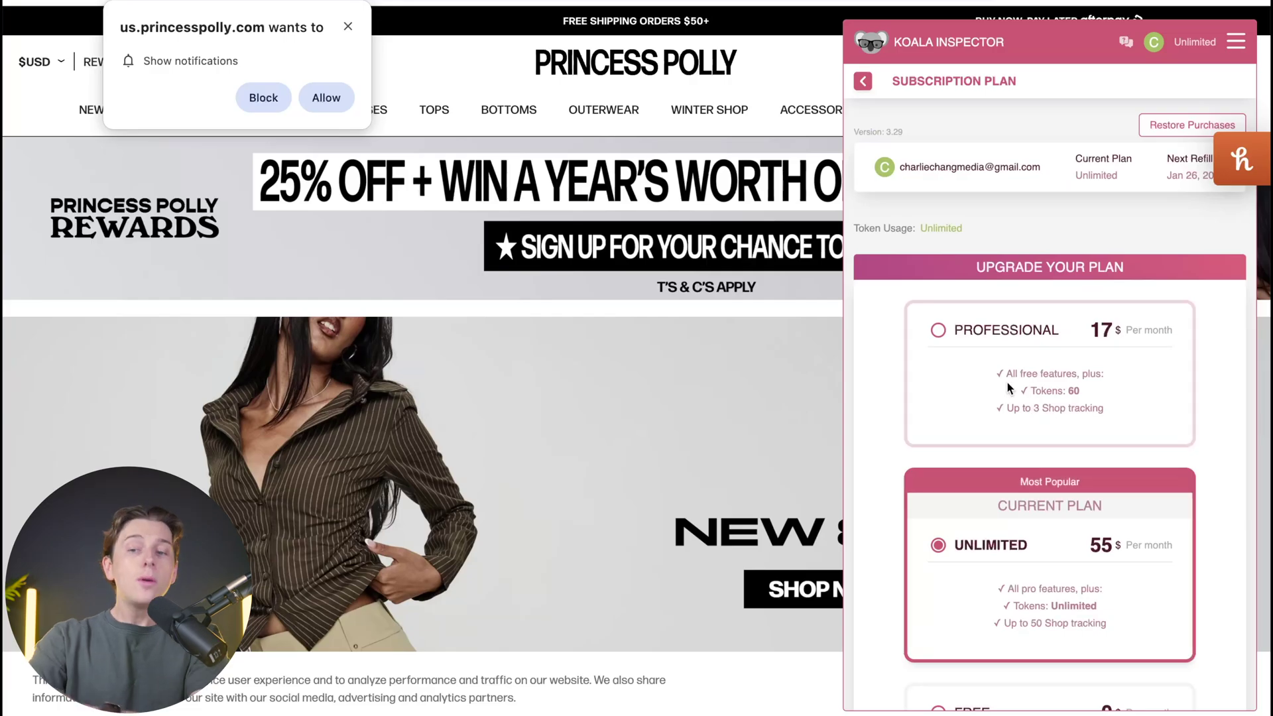
pyautogui.scroll(-1, 1010, 388)
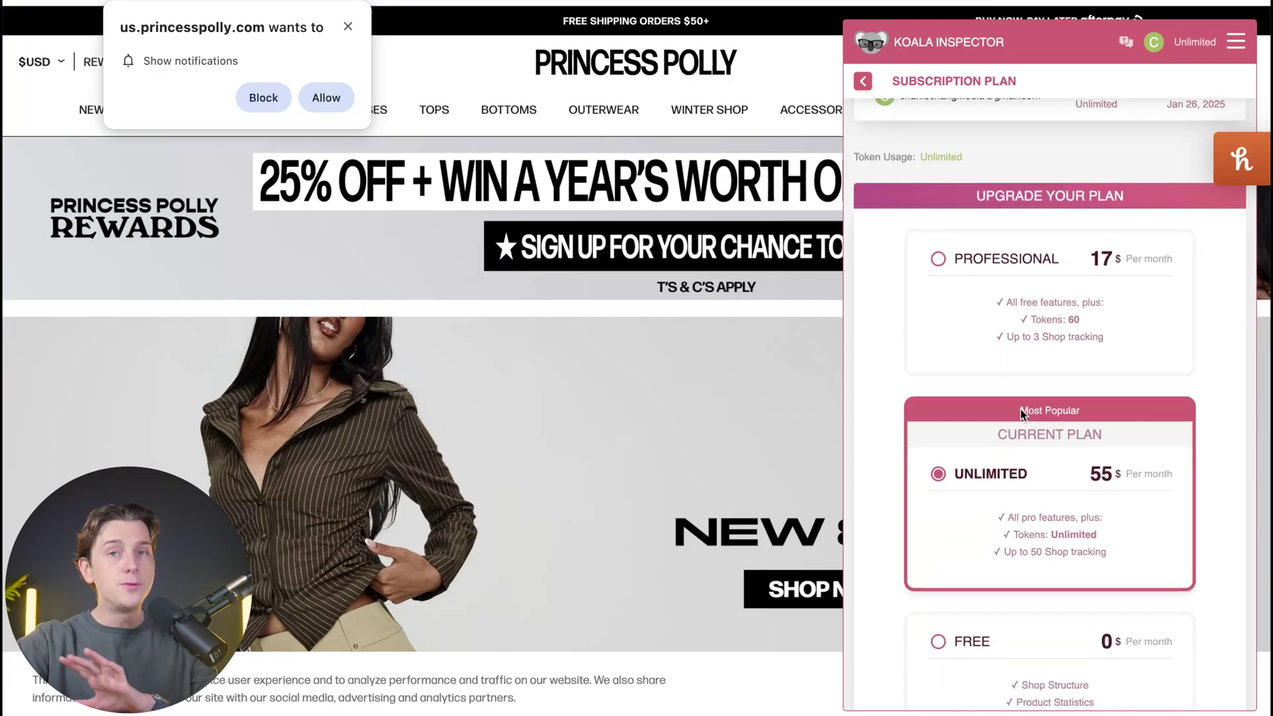